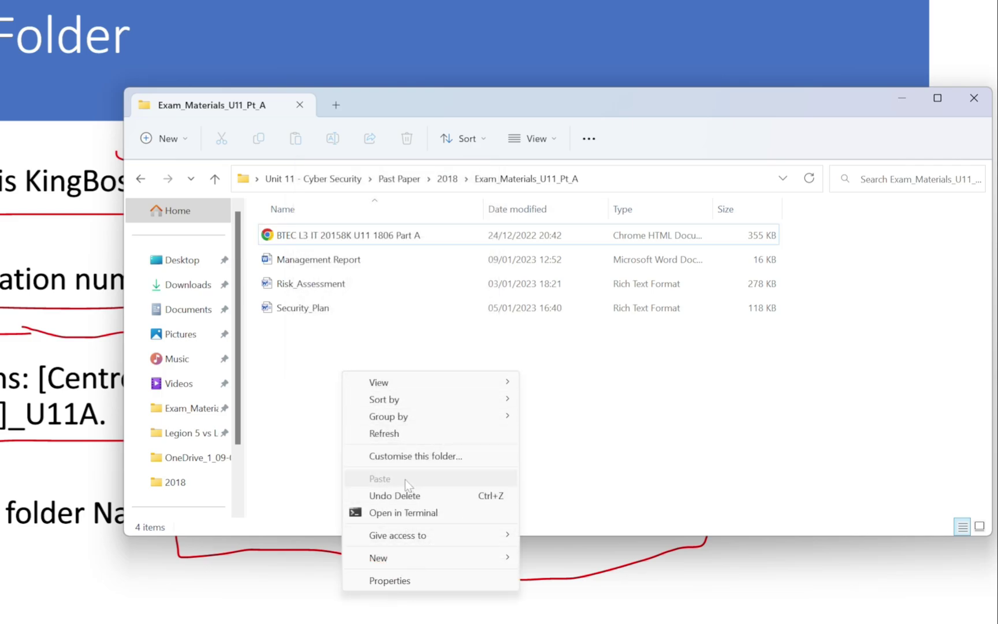
{"action": "mouse_move", "coordinate": [386, 388]}
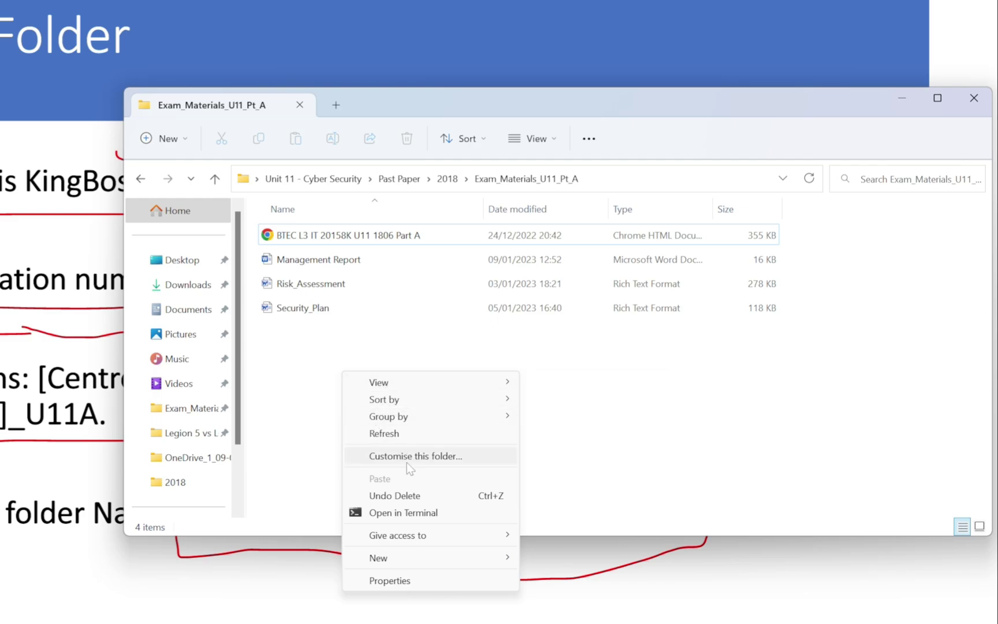
{"action": "mouse_move", "coordinate": [417, 552]}
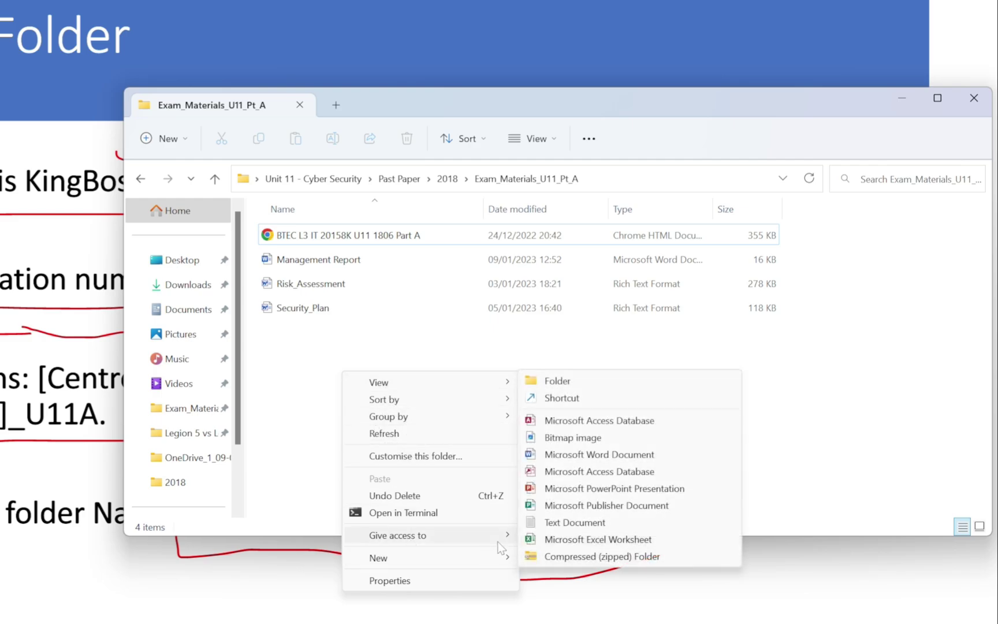
{"action": "left_click", "coordinate": [556, 382]}
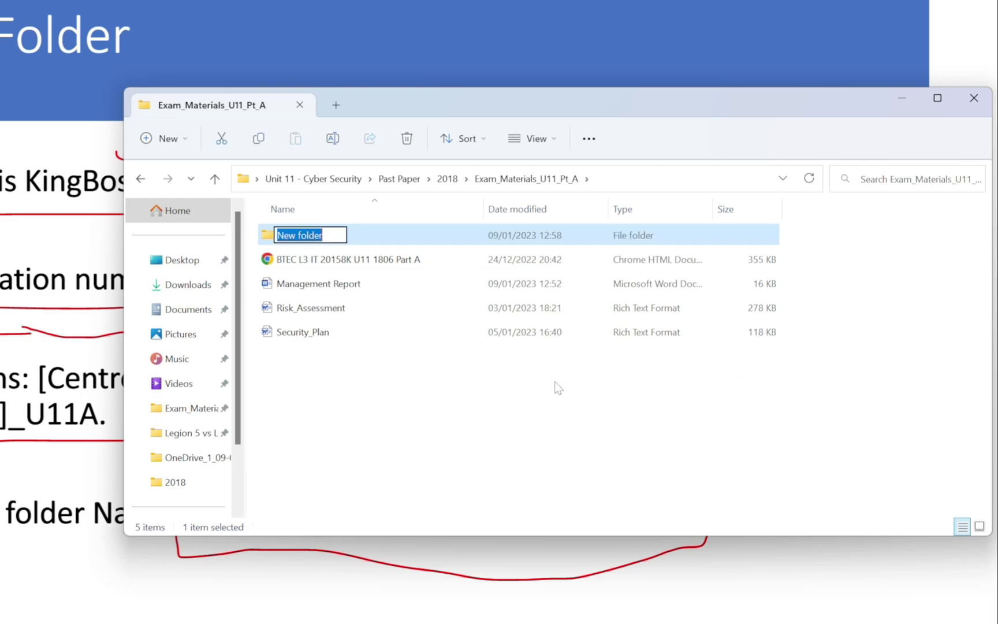
{"action": "left_click_drag", "start_coordinate": [398, 114], "coordinate": [367, 0]}
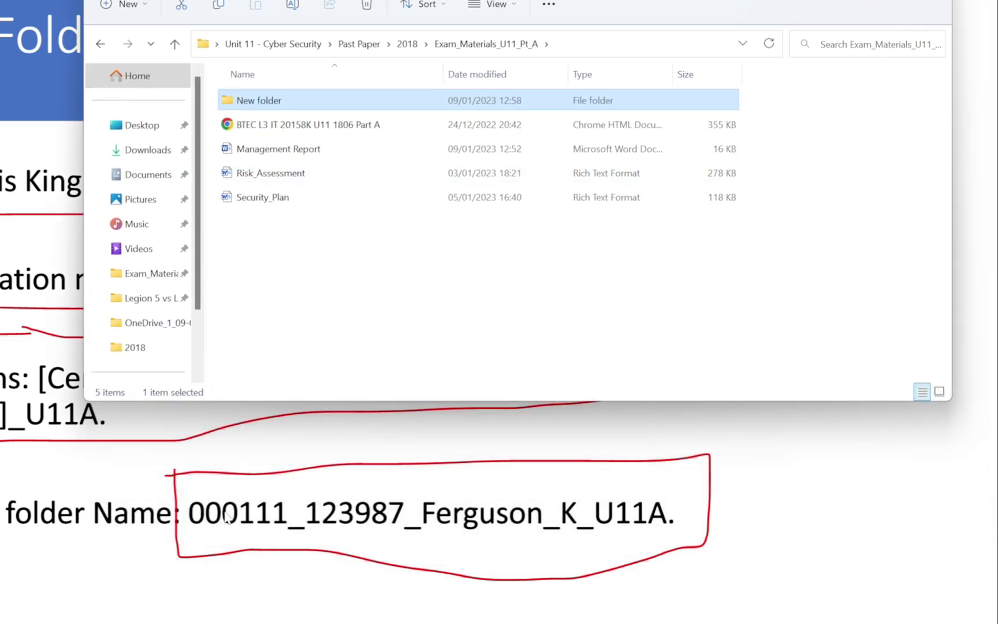
{"action": "left_click", "coordinate": [253, 102]}
{"action": "type", "text": "00"}
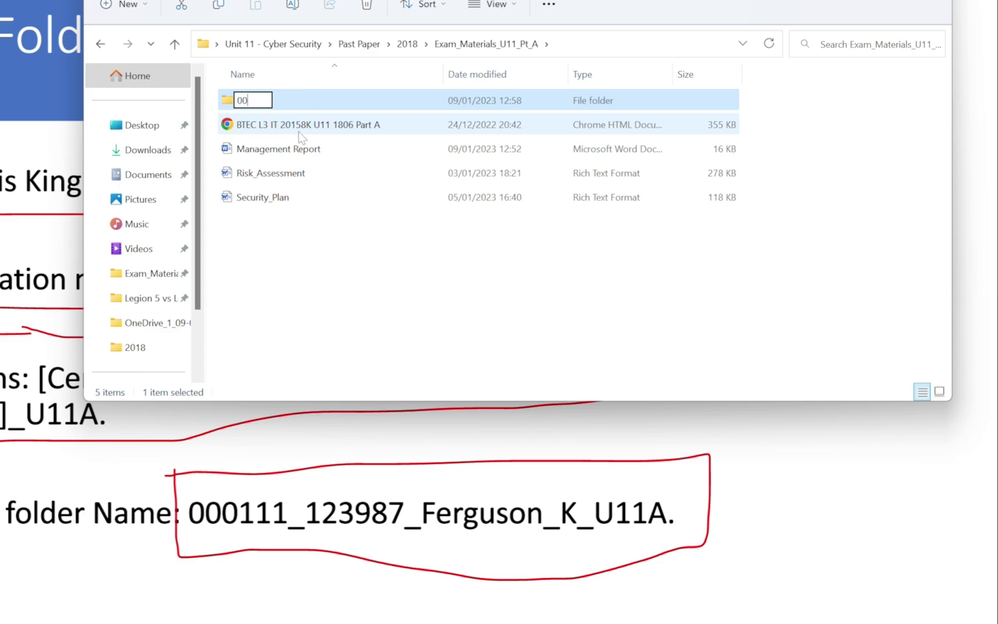
{"action": "type", "text": "0111_123"}
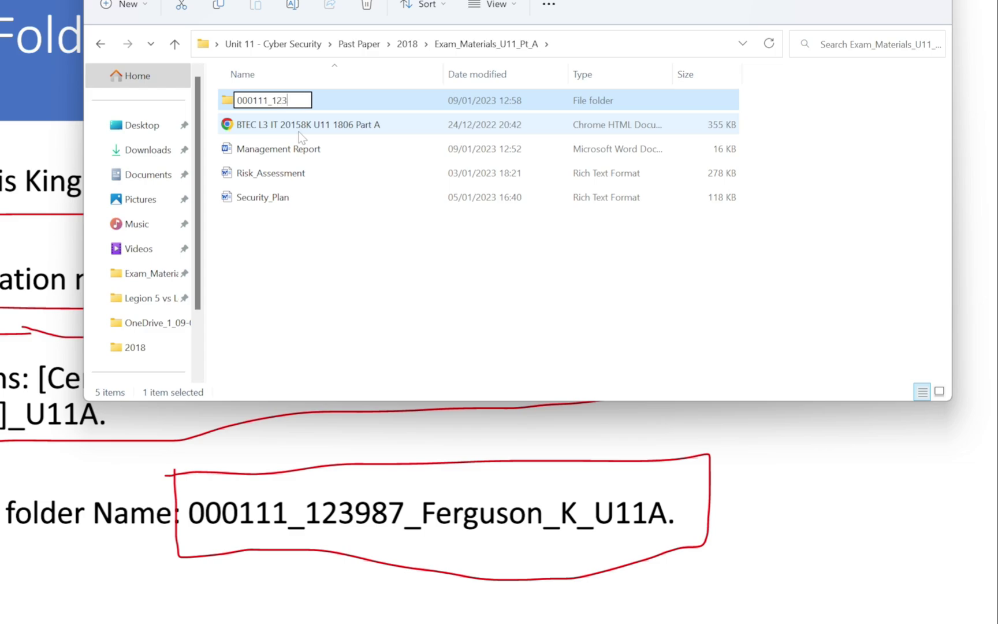
{"action": "type", "text": "987_"}
{"action": "type", "text": "Fergu"}
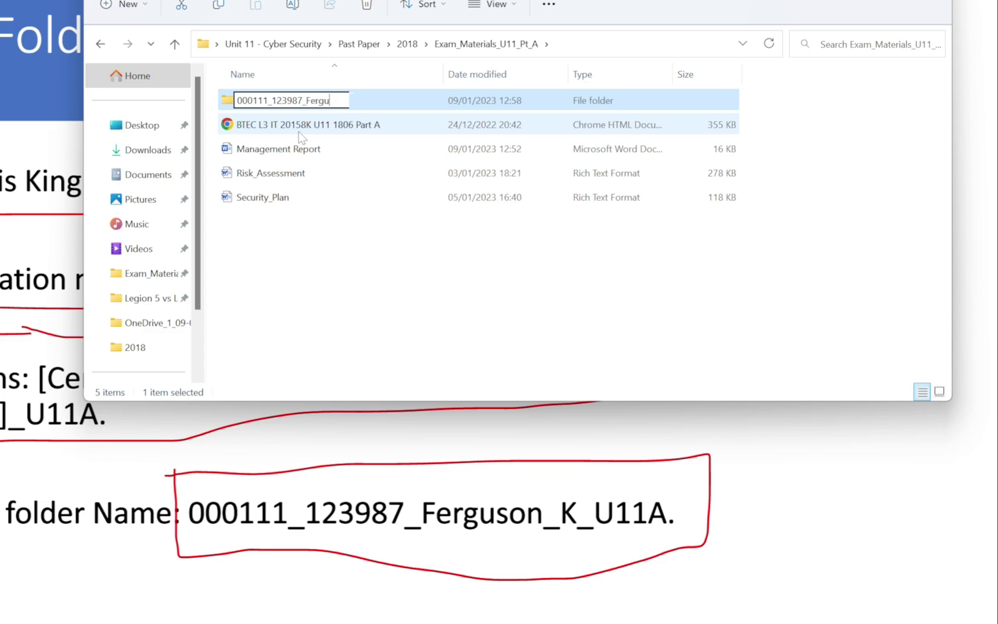
{"action": "type", "text": "son_K_"}
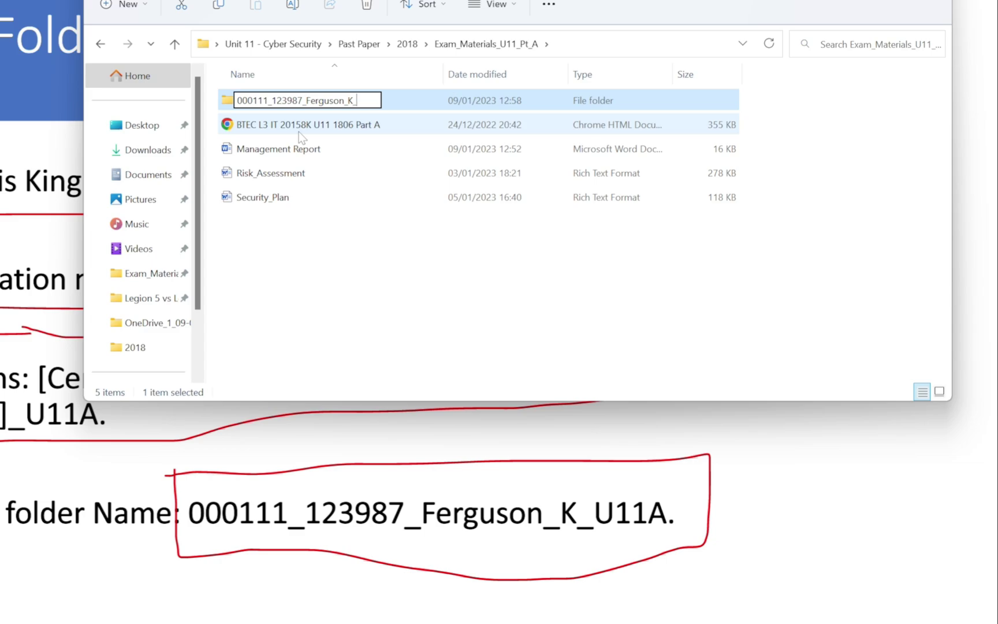
{"action": "type", "text": "U11A"}
{"action": "key", "text": "Return"}
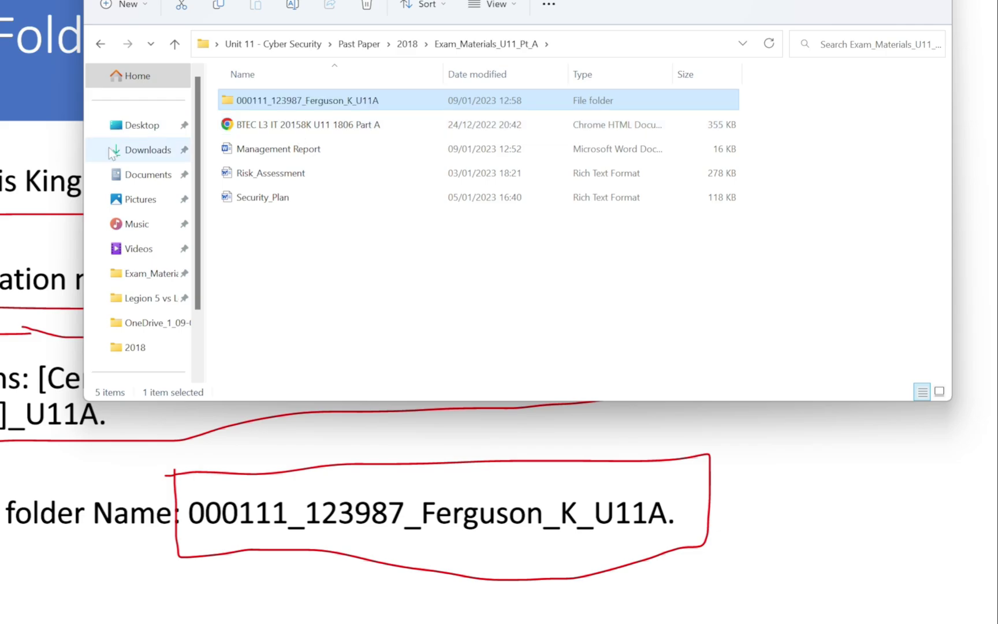
{"action": "key", "text": "alt+Tab"}
On the Risk Assessment Export slide, ink the name, registration and naming-rule lines, and box the example filename.
{"action": "key", "text": "Right"}
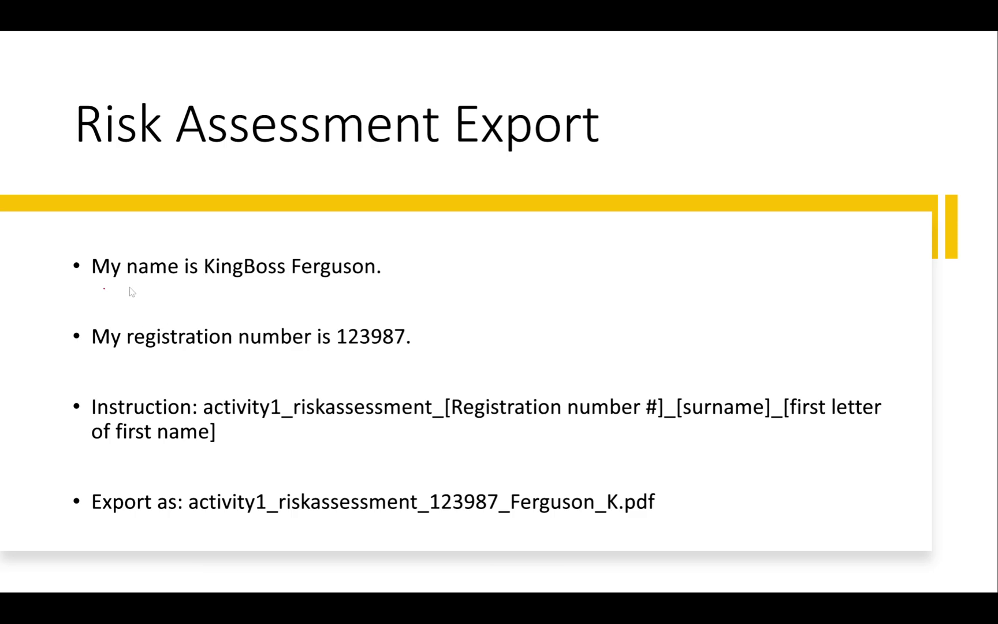
{"action": "left_click_drag", "start_coordinate": [105, 287], "coordinate": [329, 284]}
{"action": "left_click_drag", "start_coordinate": [95, 368], "coordinate": [375, 365]}
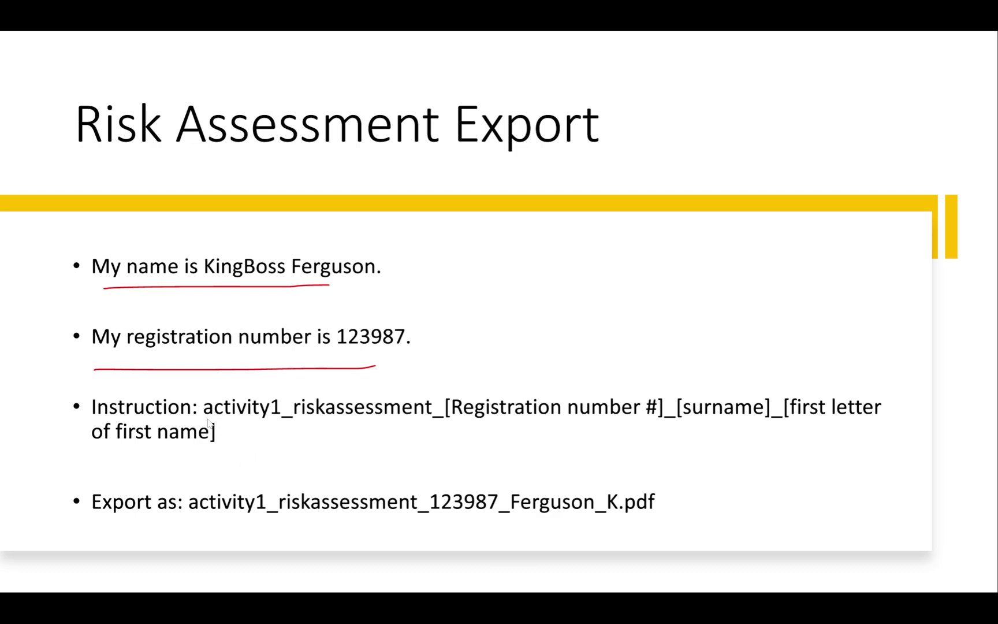
{"action": "mouse_move", "coordinate": [205, 420]}
{"action": "left_mouse_down"}
{"action": "mouse_move", "coordinate": [425, 407]}
{"action": "mouse_move", "coordinate": [443, 425]}
{"action": "mouse_move", "coordinate": [830, 423]}
{"action": "left_mouse_up"}
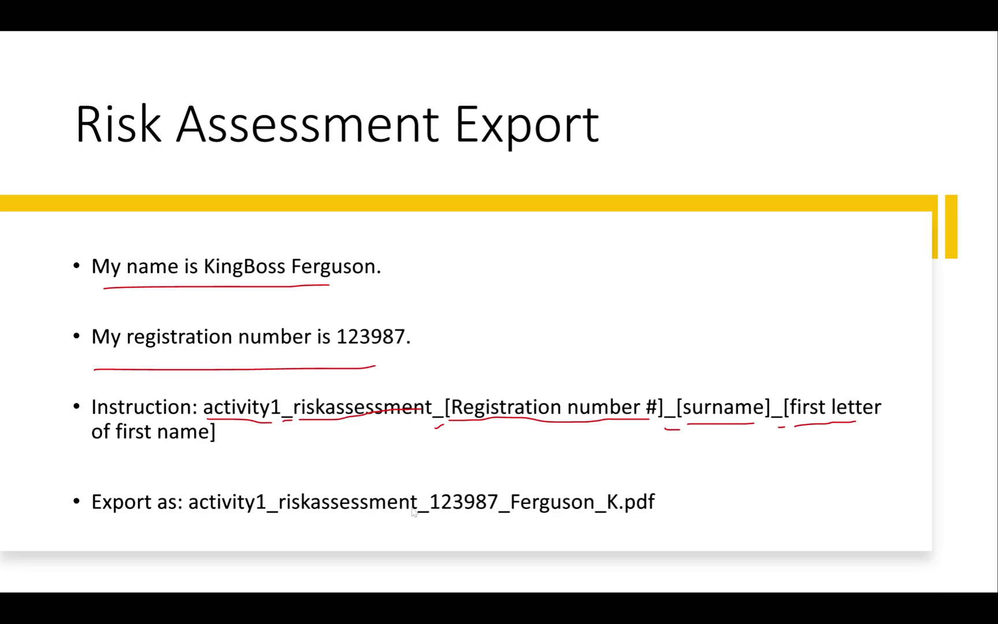
{"action": "mouse_move", "coordinate": [444, 477]}
{"action": "left_mouse_down"}
{"action": "mouse_move", "coordinate": [430, 477]}
{"action": "mouse_move", "coordinate": [495, 526]}
{"action": "mouse_move", "coordinate": [511, 478]}
{"action": "mouse_move", "coordinate": [443, 478]}
{"action": "left_mouse_up"}
{"action": "mouse_move", "coordinate": [517, 474]}
{"action": "left_mouse_down"}
{"action": "mouse_move", "coordinate": [517, 484]}
{"action": "mouse_move", "coordinate": [609, 528]}
{"action": "mouse_move", "coordinate": [552, 479]}
{"action": "mouse_move", "coordinate": [523, 487]}
{"action": "left_mouse_up"}
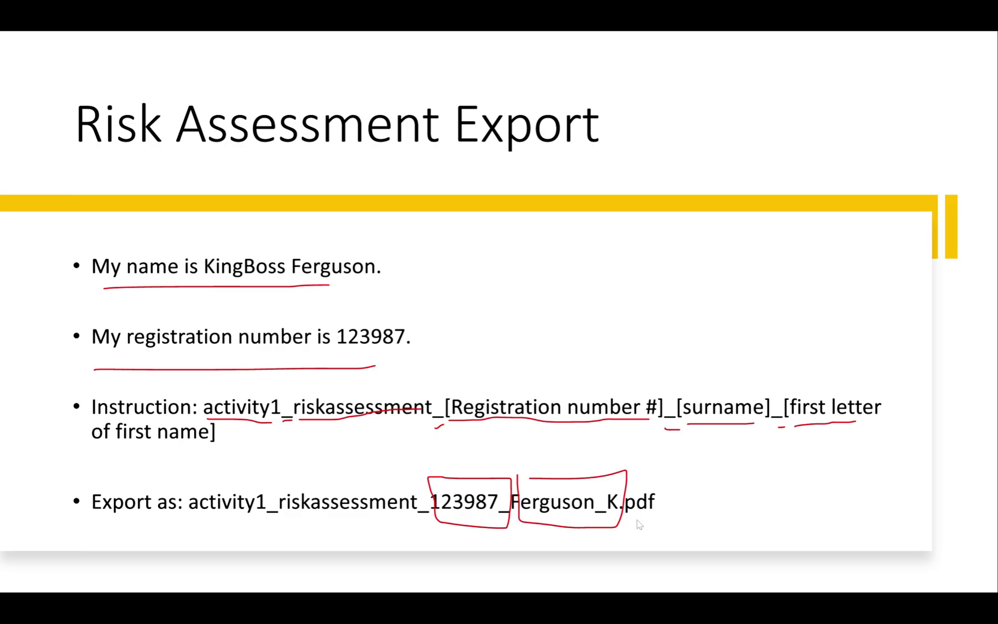
{"action": "key", "text": "alt+Tab"}
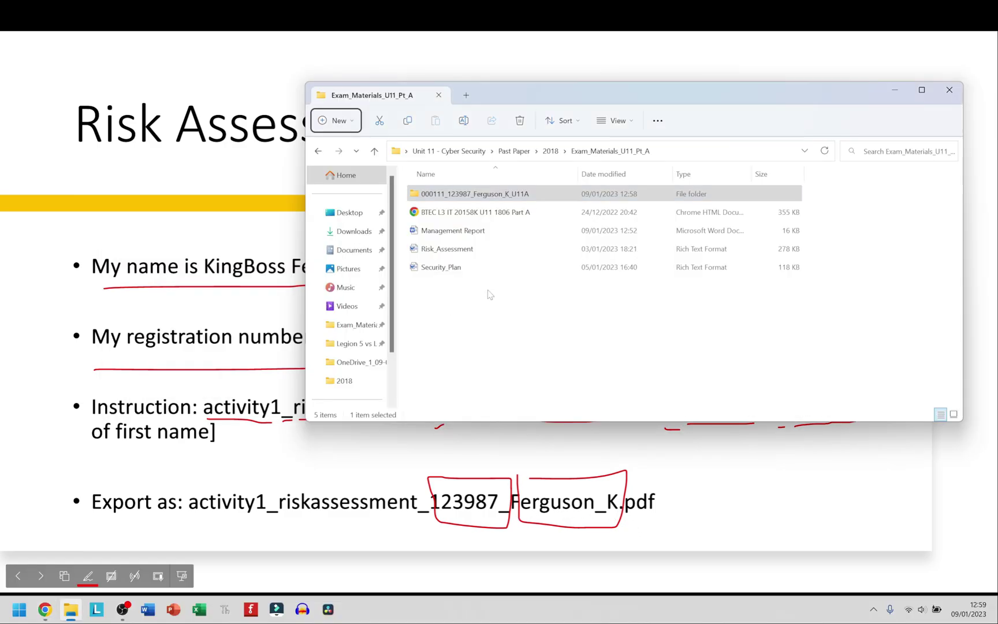
Open Risk_Assessment from the Exam_Materials_U11_Pt_A folder in Word.
{"action": "left_click", "coordinate": [453, 230]}
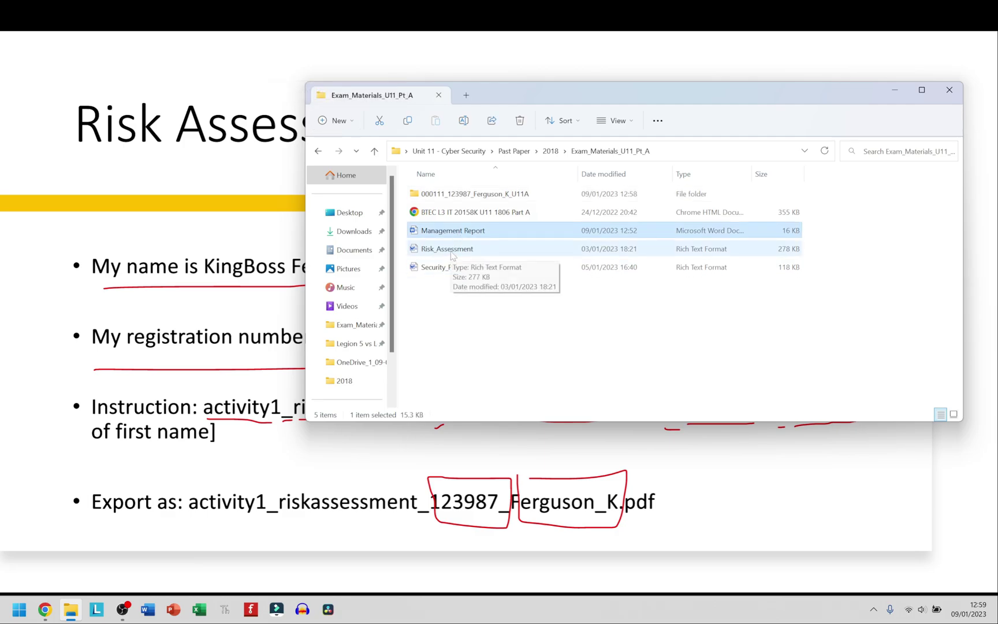
{"action": "double_click", "coordinate": [471, 254]}
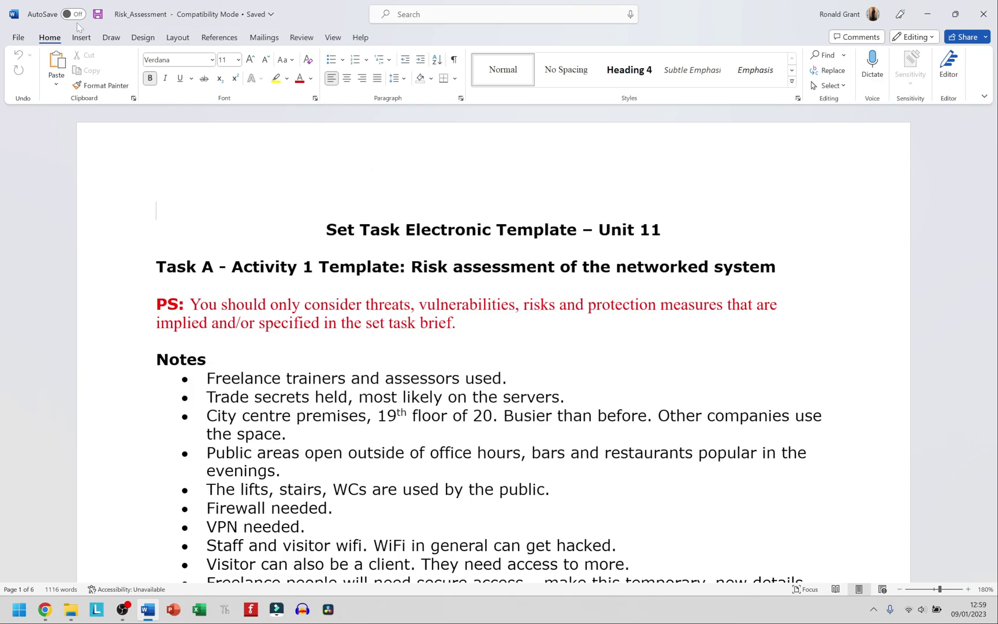
Show the File > Export page with Create PDF/XPS Document for Risk_Assessment.
{"action": "left_click", "coordinate": [18, 38]}
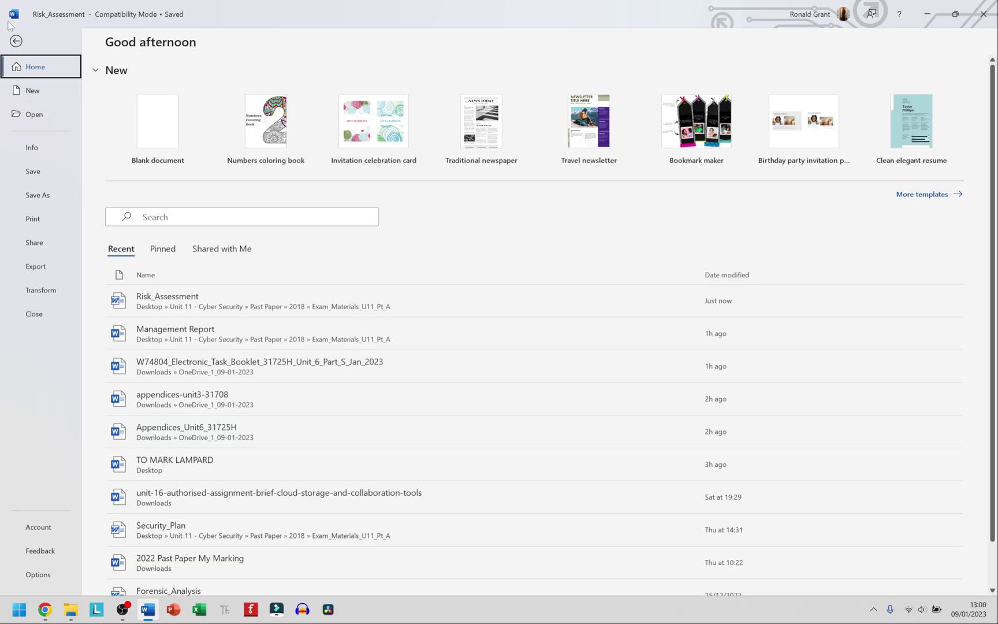
{"action": "left_click", "coordinate": [16, 40]}
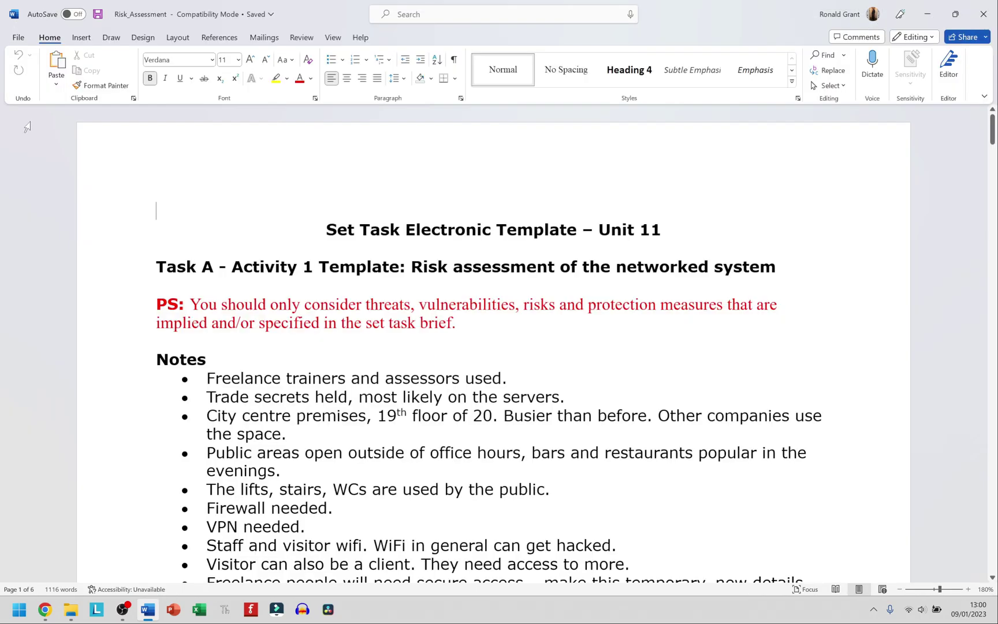
{"action": "left_click", "coordinate": [18, 38]}
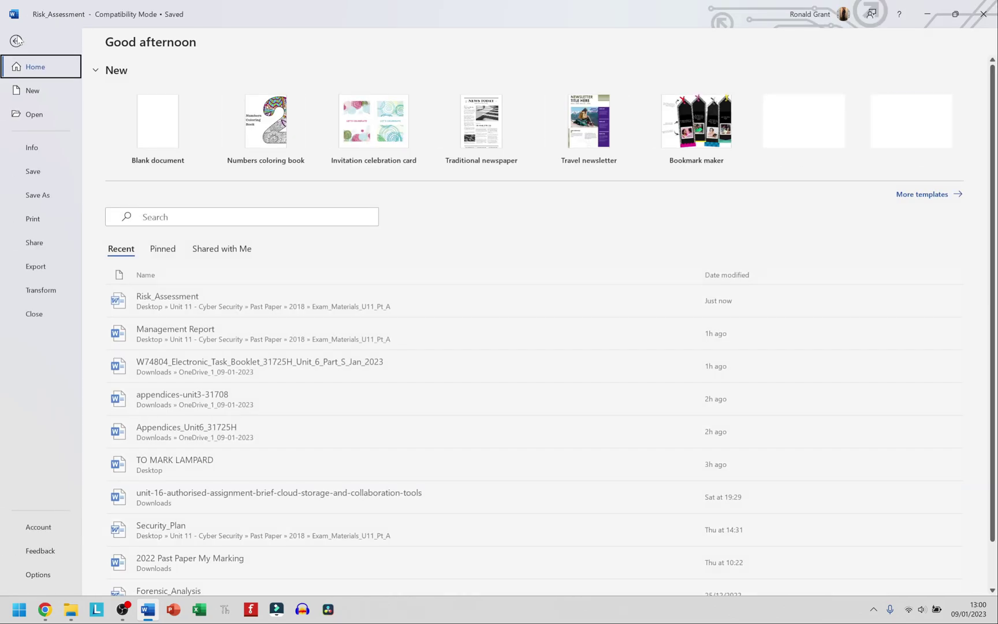
{"action": "left_click", "coordinate": [46, 267]}
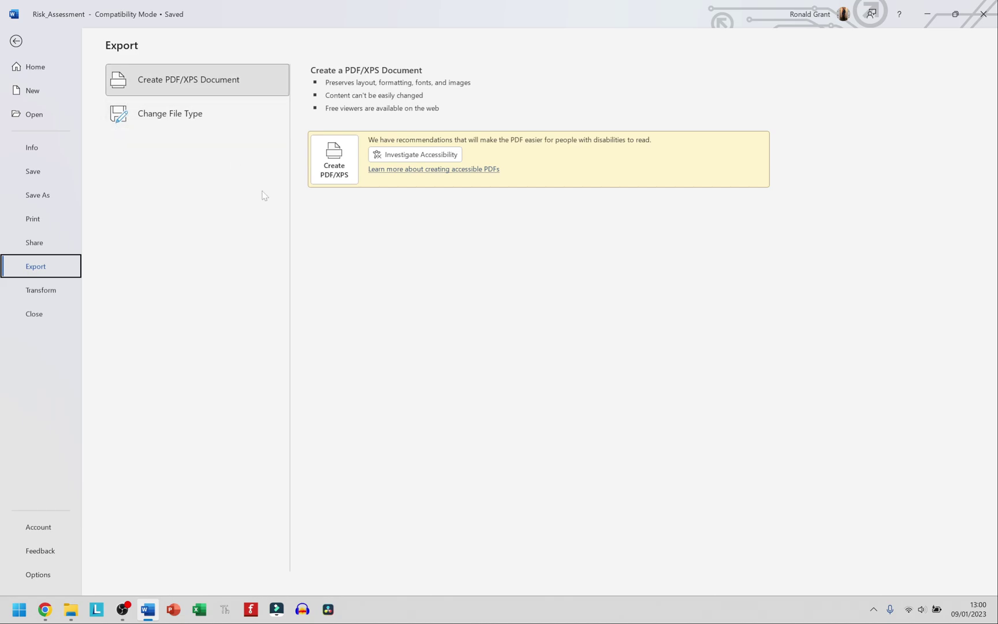
{"action": "left_click", "coordinate": [323, 155]}
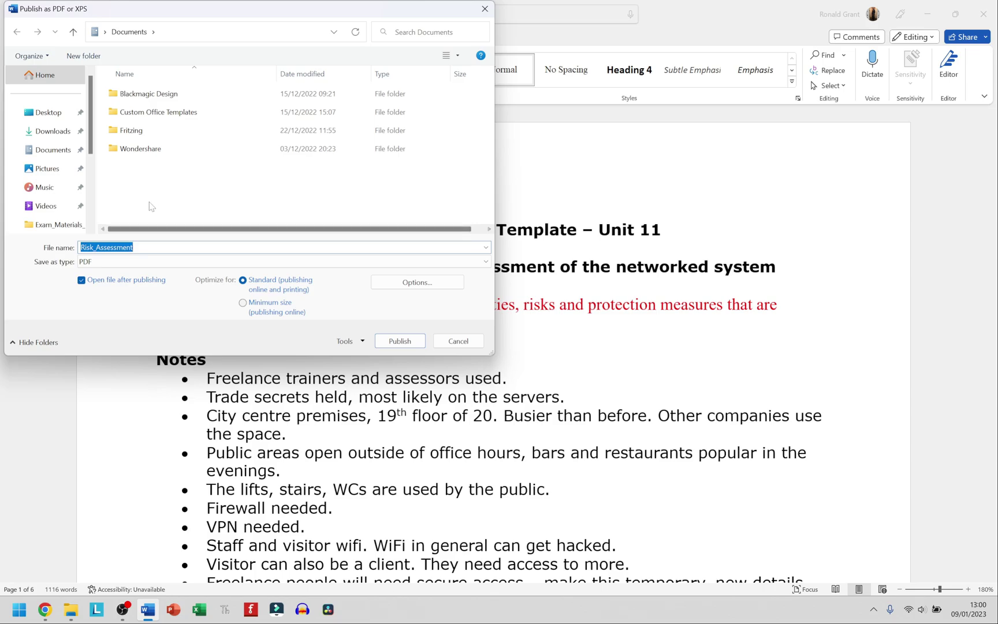
{"action": "left_click", "coordinate": [59, 117]}
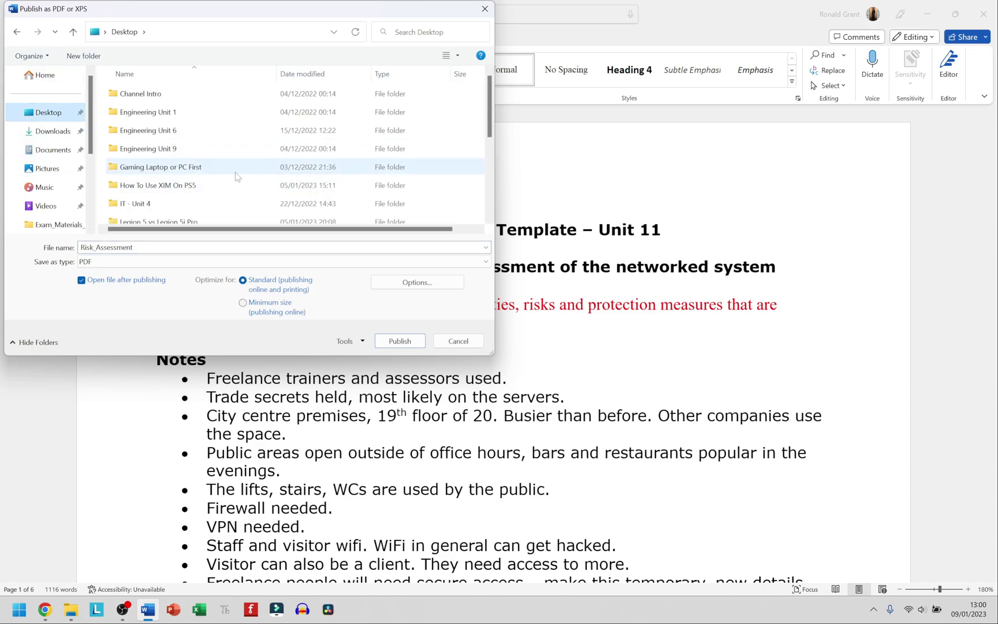
{"action": "scroll", "coordinate": [234, 172], "scroll_direction": "down", "scroll_amount": 3}
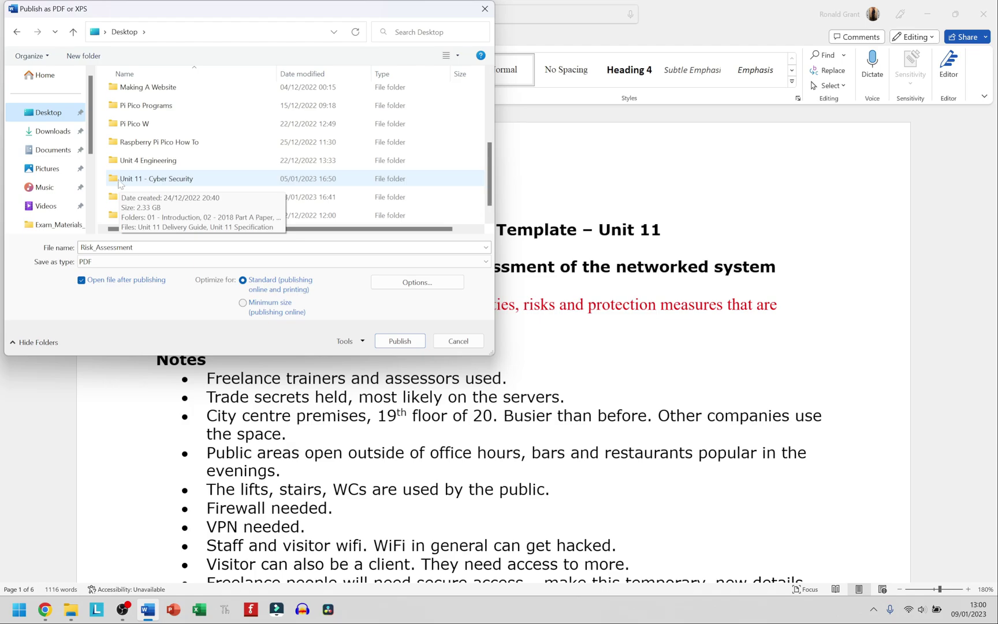
{"action": "left_click_drag", "start_coordinate": [211, 8], "coordinate": [586, 35]}
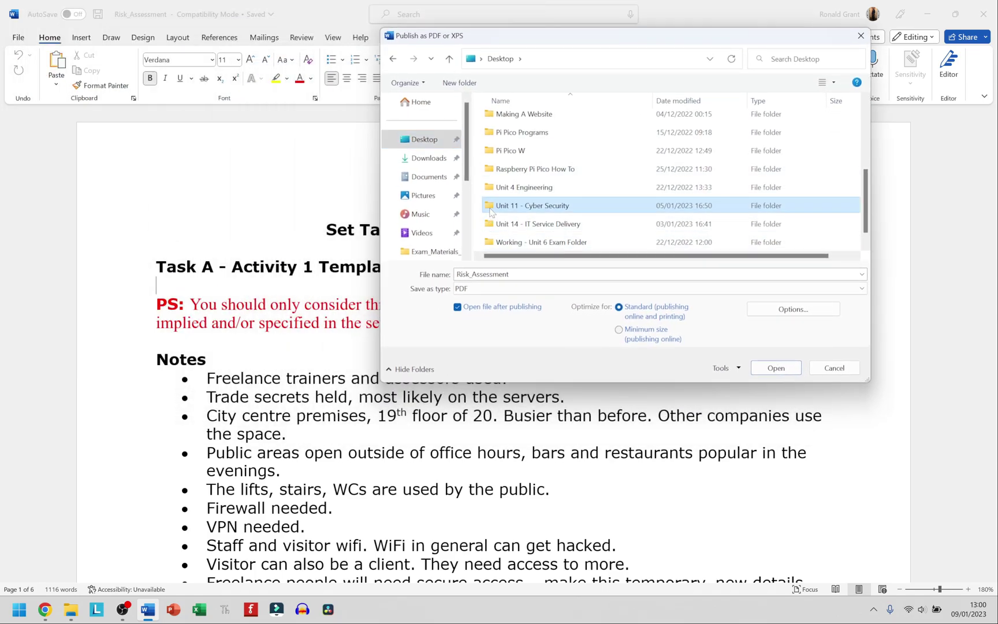
{"action": "double_click", "coordinate": [491, 206]}
{"action": "scroll", "coordinate": [482, 218], "scroll_direction": "down", "scroll_amount": 3}
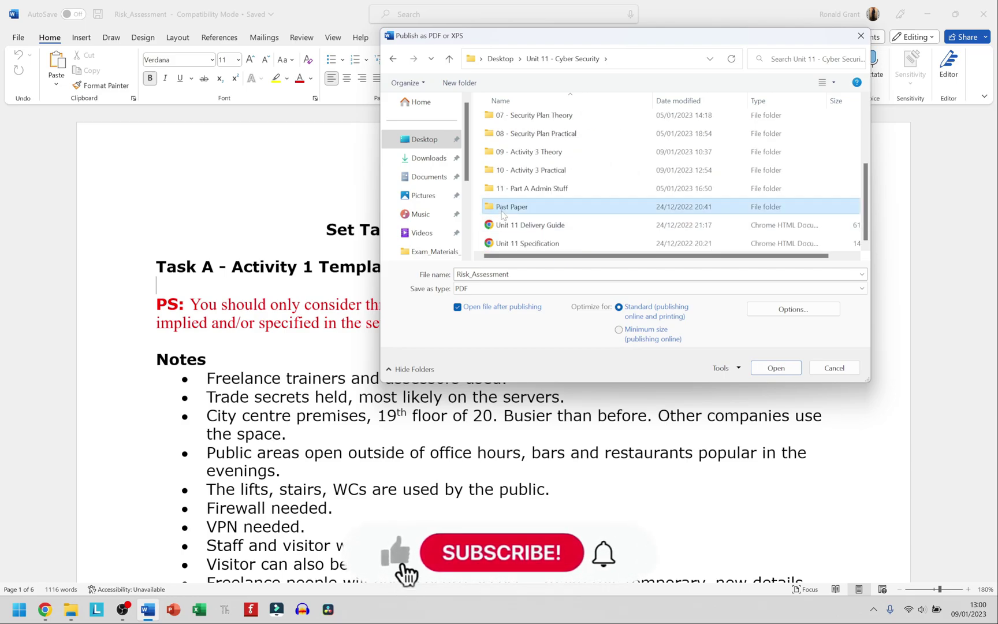
{"action": "double_click", "coordinate": [506, 217]}
{"action": "double_click", "coordinate": [503, 120]}
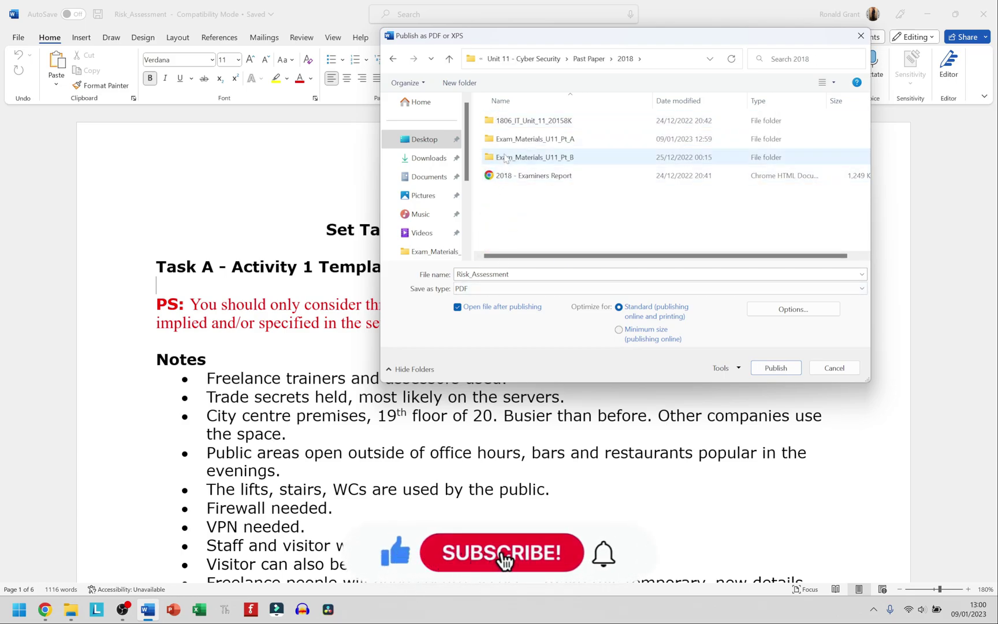
{"action": "double_click", "coordinate": [506, 141]}
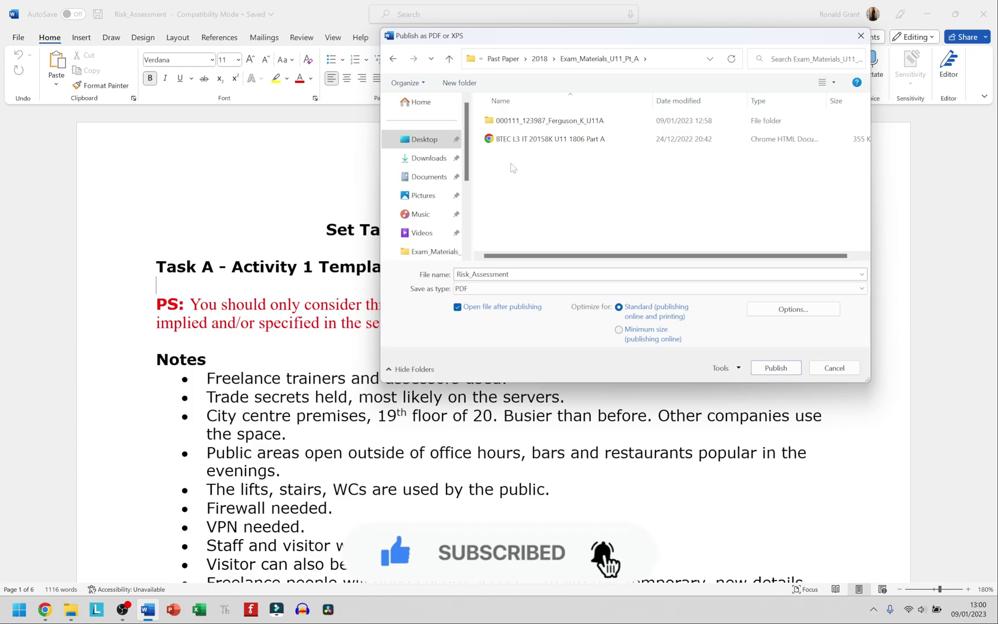
{"action": "double_click", "coordinate": [510, 123]}
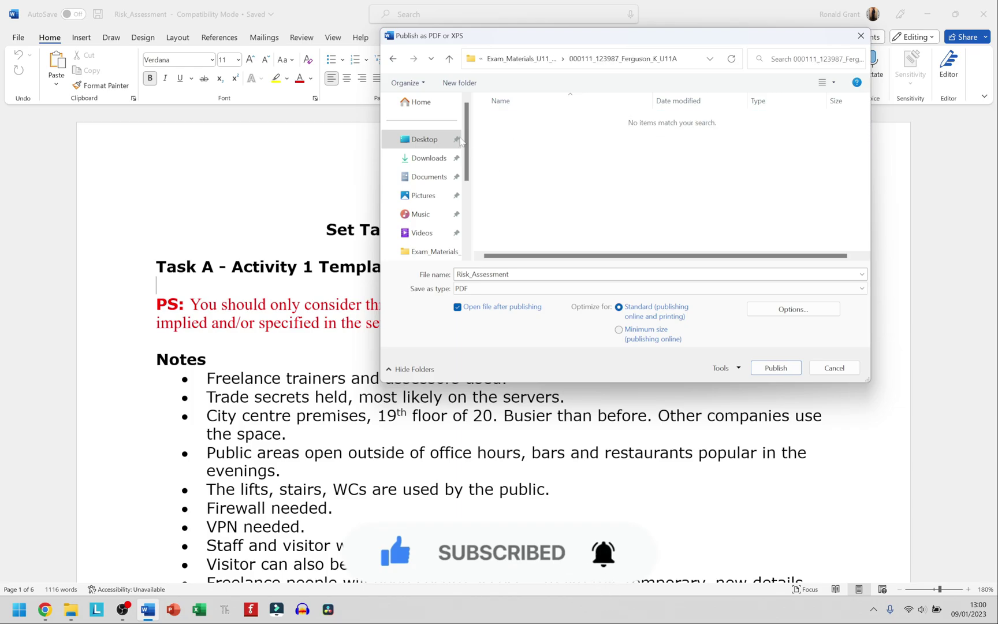
Check the naming rules on the slide, then select the existing file name for replacement.
{"action": "key", "text": "alt+Tab"}
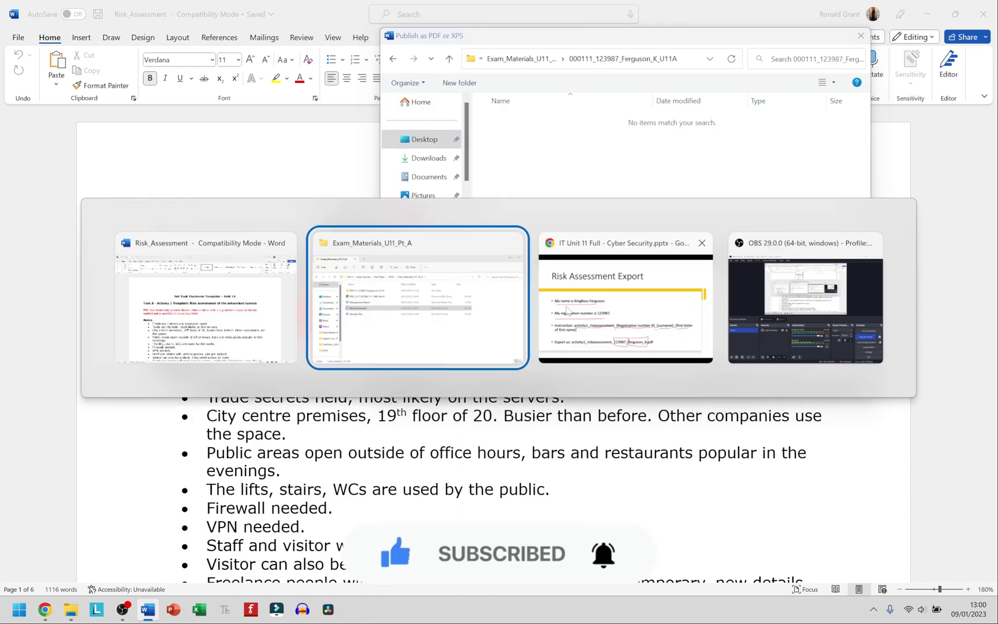
{"action": "key", "text": "alt+Tab"}
{"action": "key", "text": "alt+Tab"}
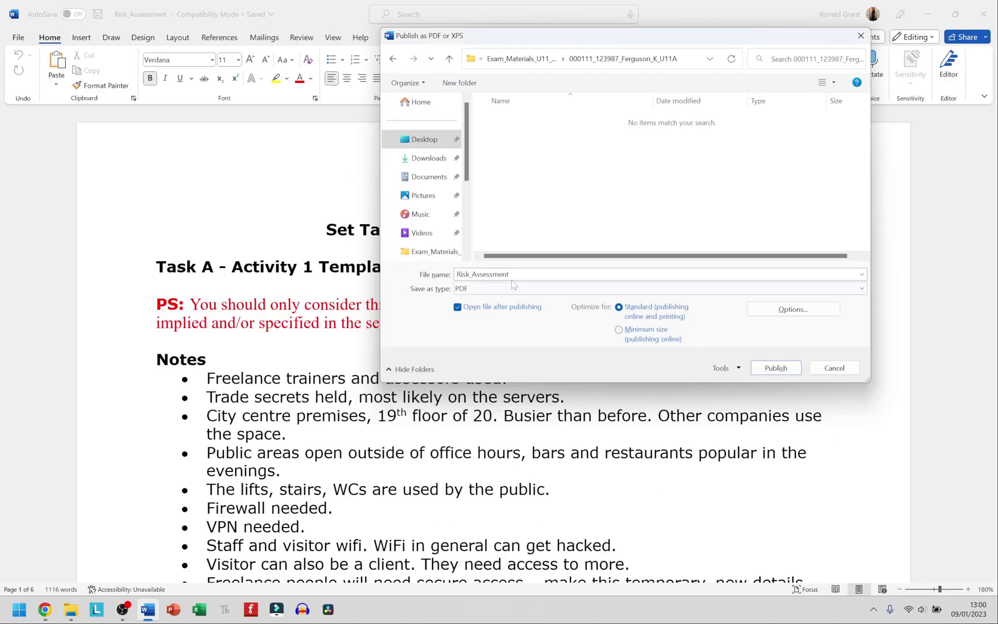
{"action": "key", "text": "alt+Tab"}
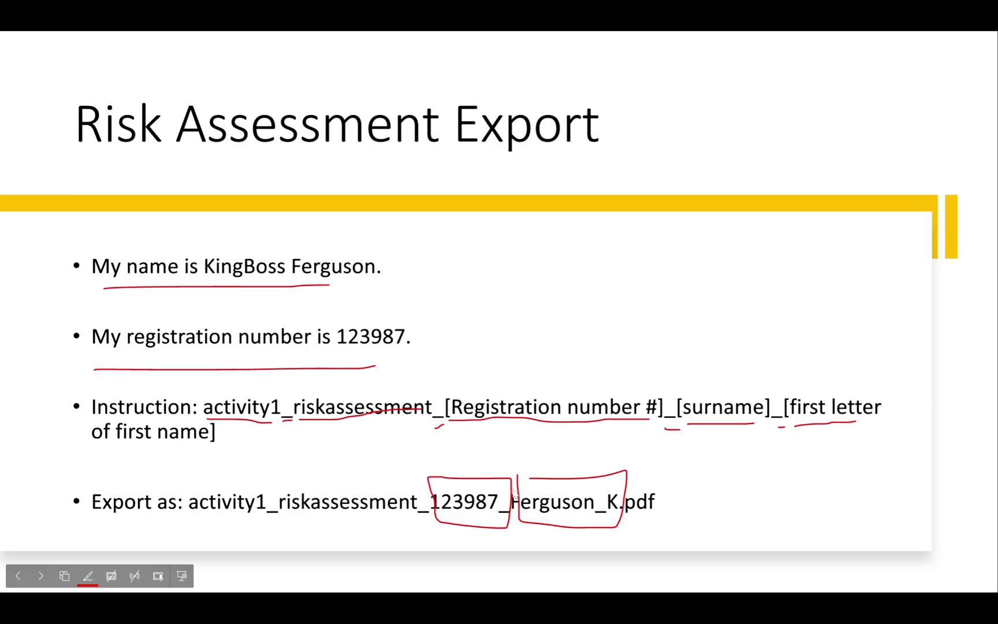
{"action": "key", "text": "alt+Tab"}
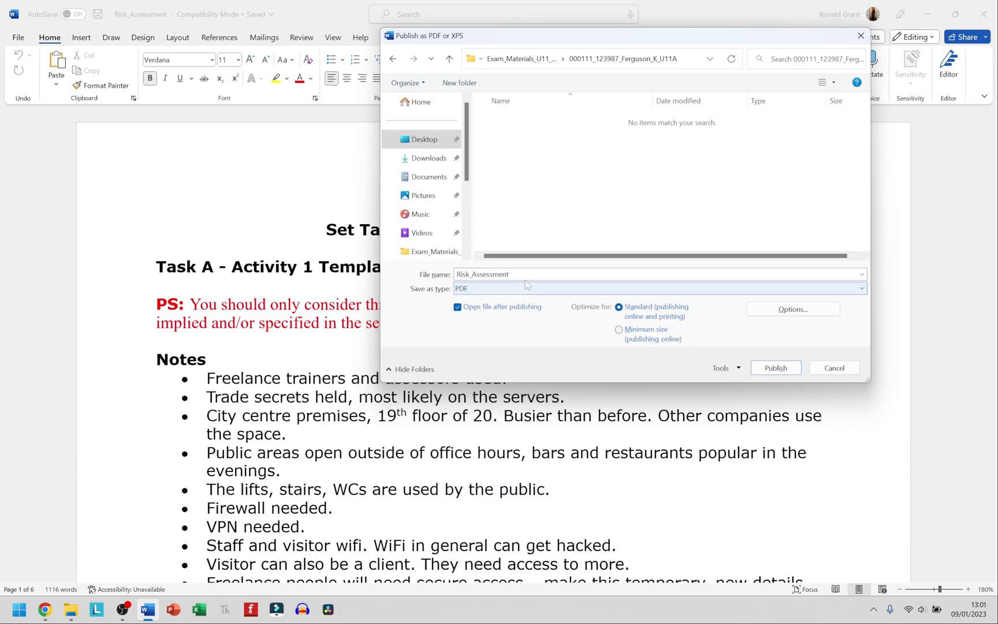
{"action": "double_click", "coordinate": [469, 275]}
{"action": "type", "text": "activity1_r"}
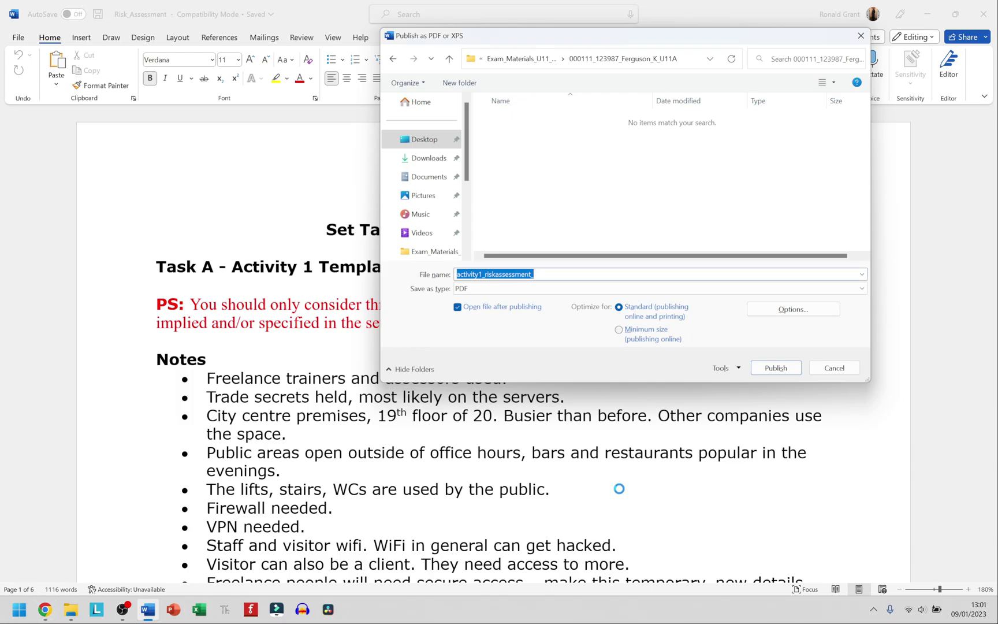
{"action": "left_click", "coordinate": [534, 273]}
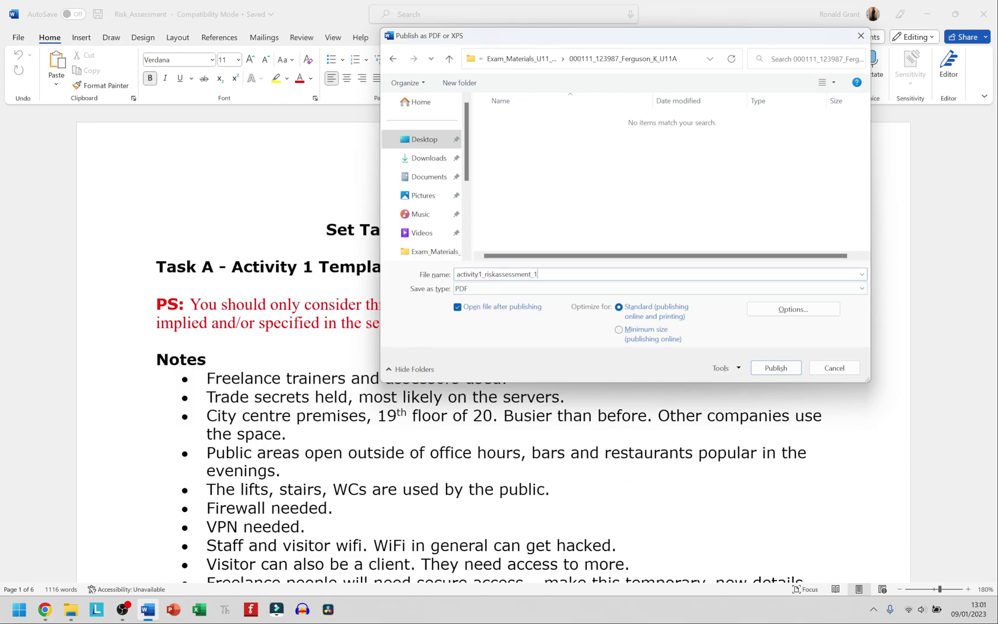
{"action": "key", "text": "alt+Tab"}
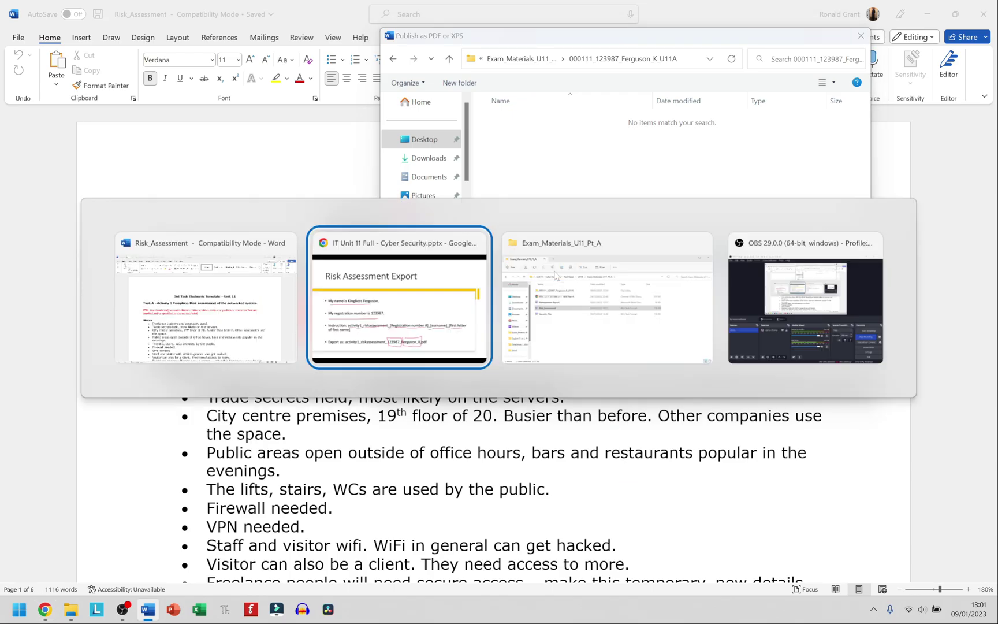
{"action": "key", "text": "alt+Tab"}
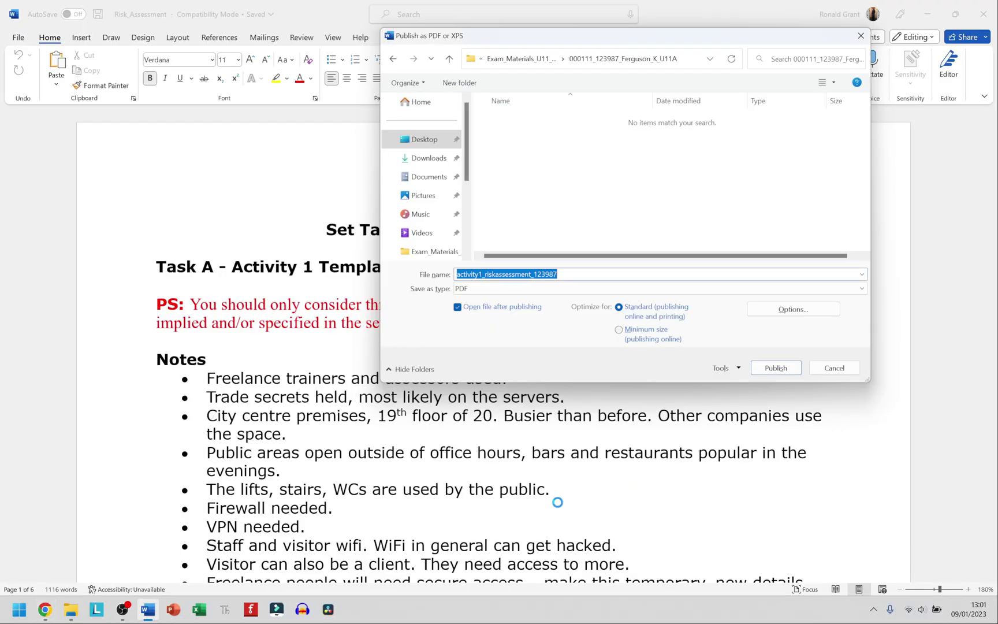
{"action": "left_click", "coordinate": [557, 274]}
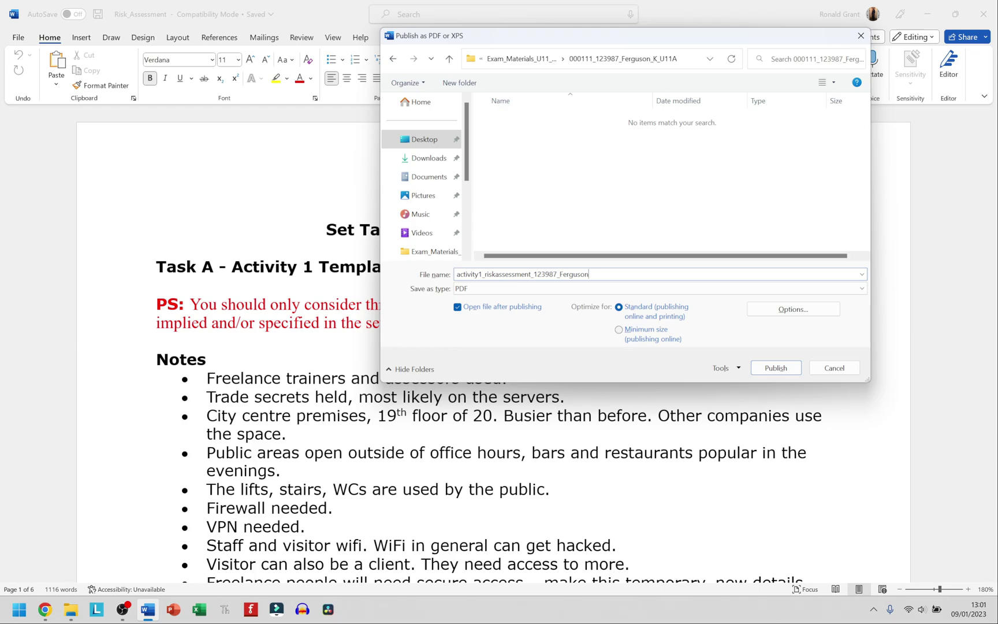
{"action": "key", "text": "alt+Tab"}
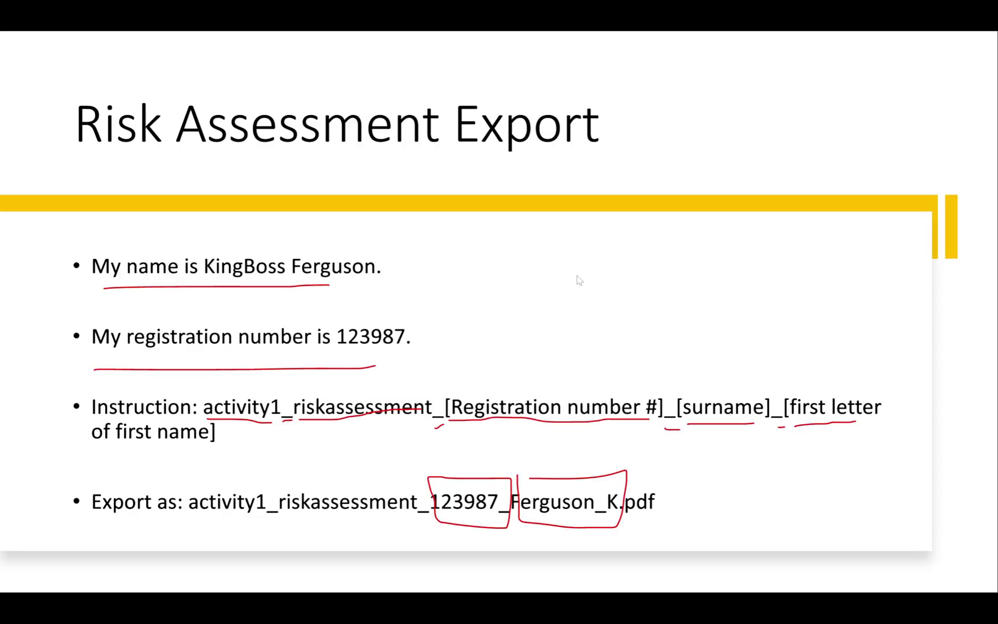
{"action": "key", "text": "alt+Tab"}
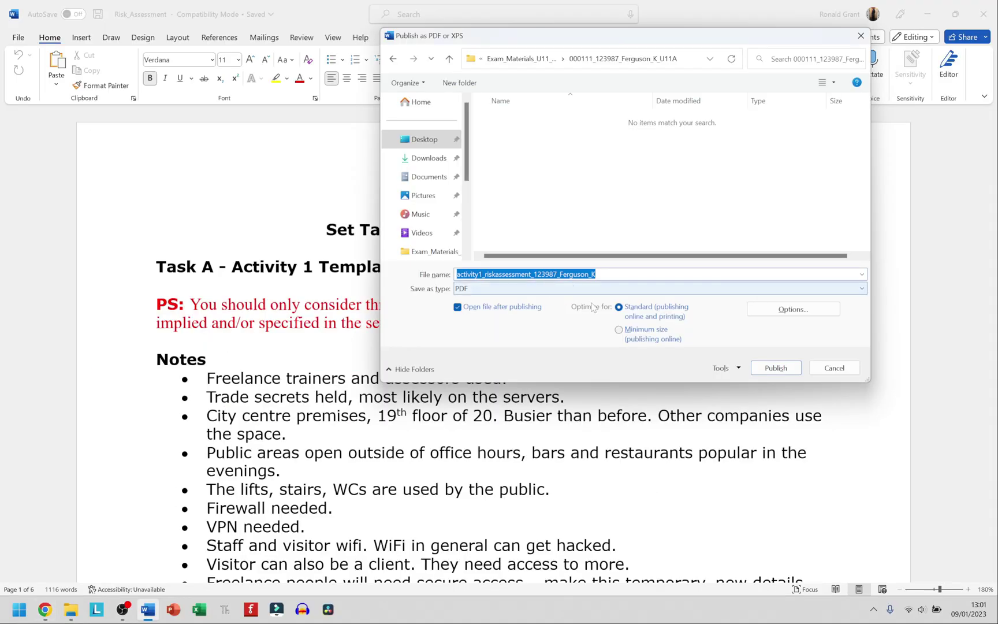
{"action": "left_click", "coordinate": [775, 368]}
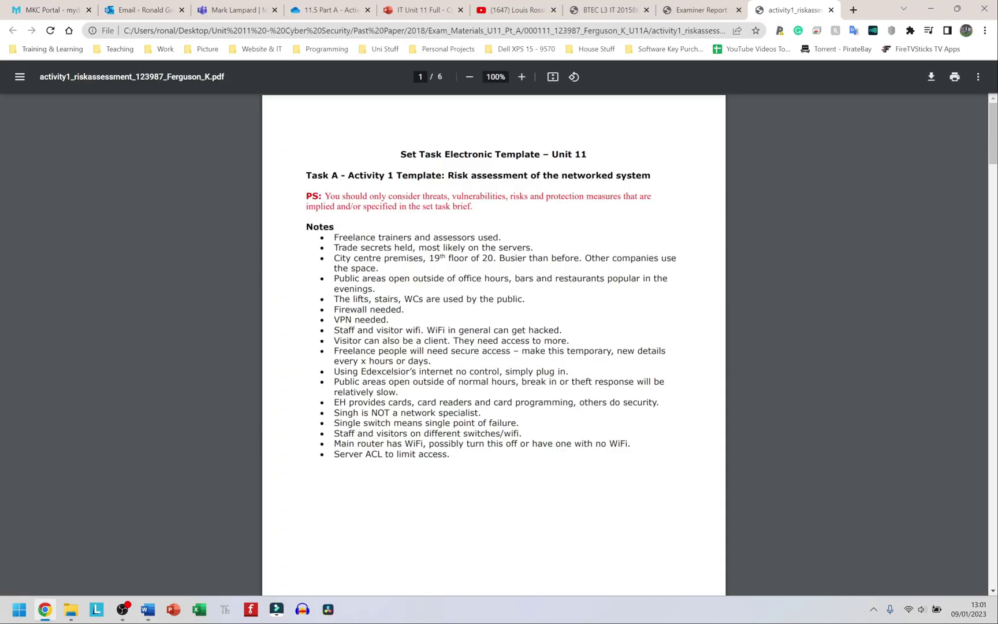
Scroll through the exported Risk Assessment PDF in Chrome to check it.
{"action": "scroll", "coordinate": [483, 294], "scroll_direction": "down", "scroll_amount": 10}
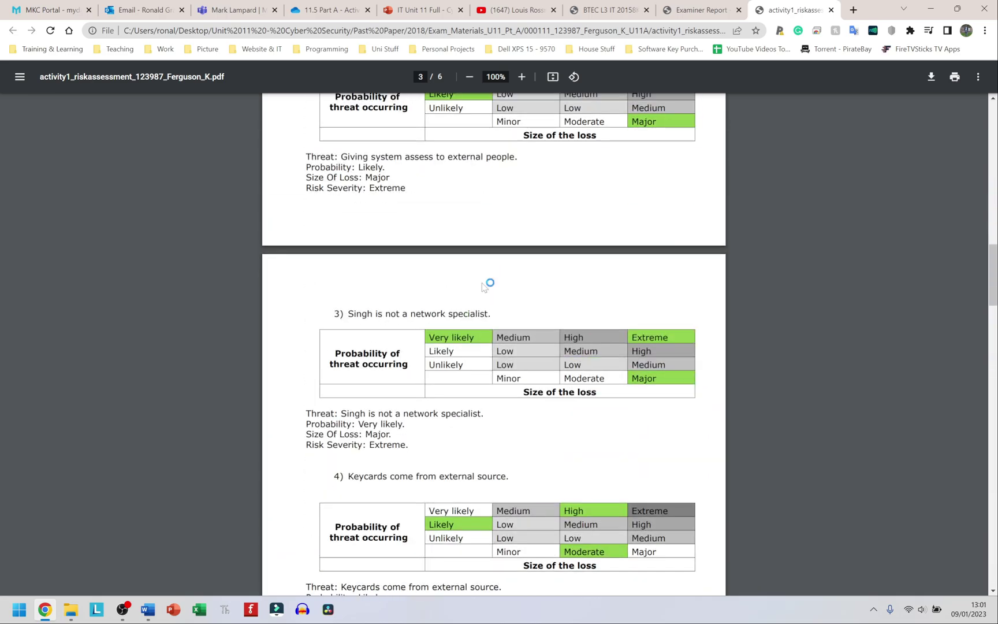
{"action": "scroll", "coordinate": [484, 292], "scroll_direction": "up", "scroll_amount": 20}
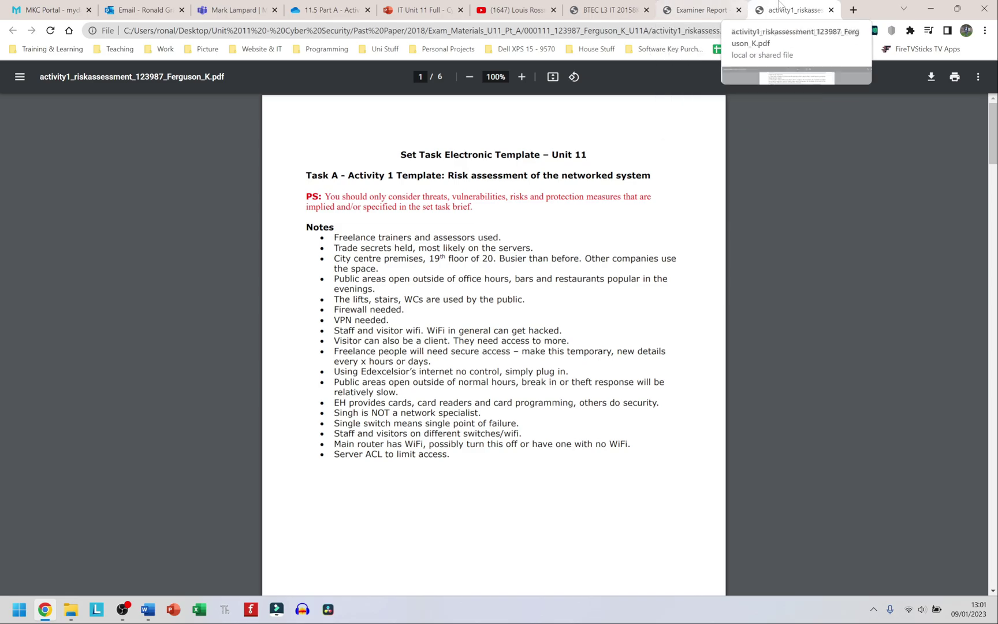
On the Security Plan Export slide, ink the name, registration and instruction lines and mark the example filename.
{"action": "left_click", "coordinate": [418, 10]}
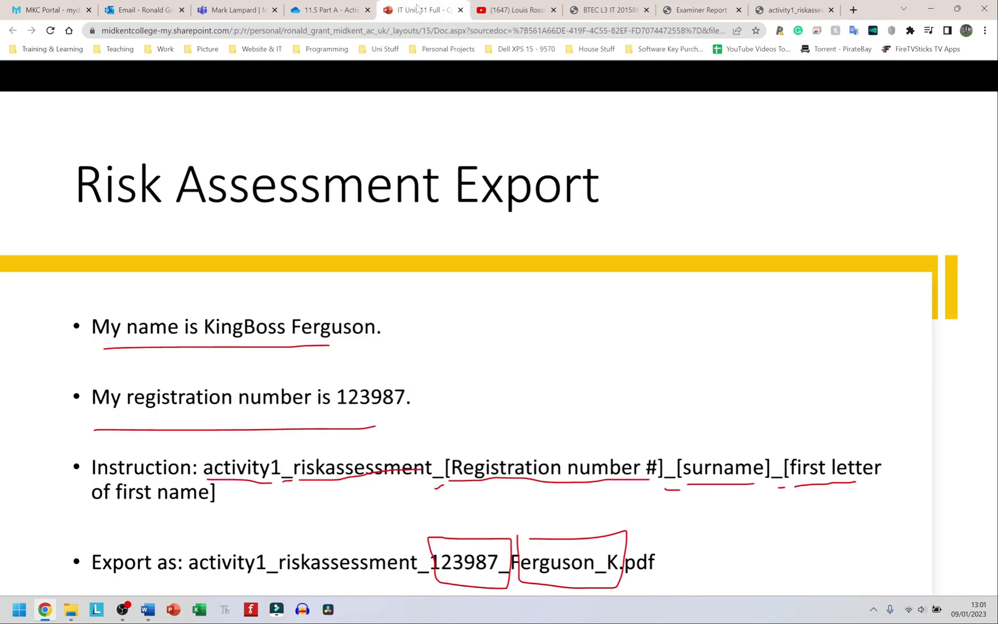
{"action": "key", "text": "Right"}
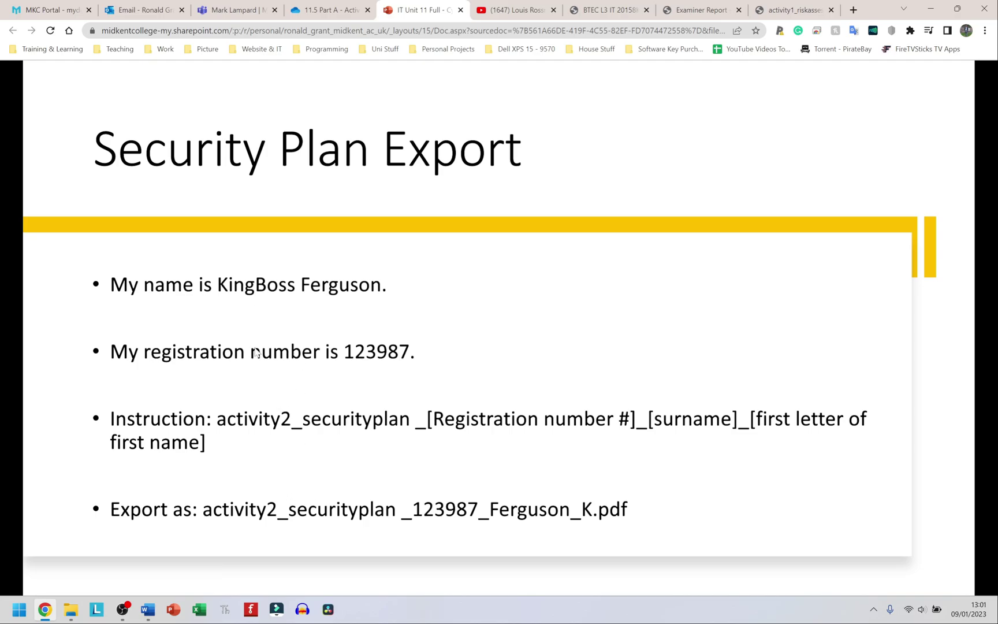
{"action": "left_click_drag", "start_coordinate": [115, 305], "coordinate": [385, 302]}
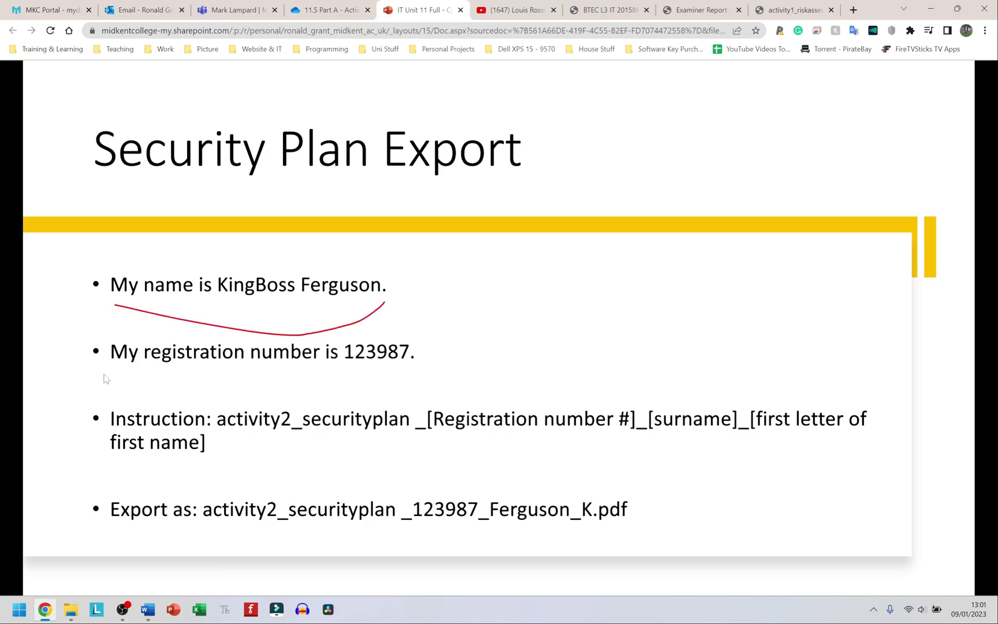
{"action": "left_click_drag", "start_coordinate": [111, 373], "coordinate": [395, 384]}
{"action": "mouse_move", "coordinate": [115, 395]}
{"action": "left_mouse_down"}
{"action": "mouse_move", "coordinate": [145, 472]}
{"action": "mouse_move", "coordinate": [395, 455]}
{"action": "mouse_move", "coordinate": [877, 465]}
{"action": "mouse_move", "coordinate": [819, 387]}
{"action": "mouse_move", "coordinate": [342, 385]}
{"action": "mouse_move", "coordinate": [167, 404]}
{"action": "mouse_move", "coordinate": [119, 398]}
{"action": "left_mouse_up"}
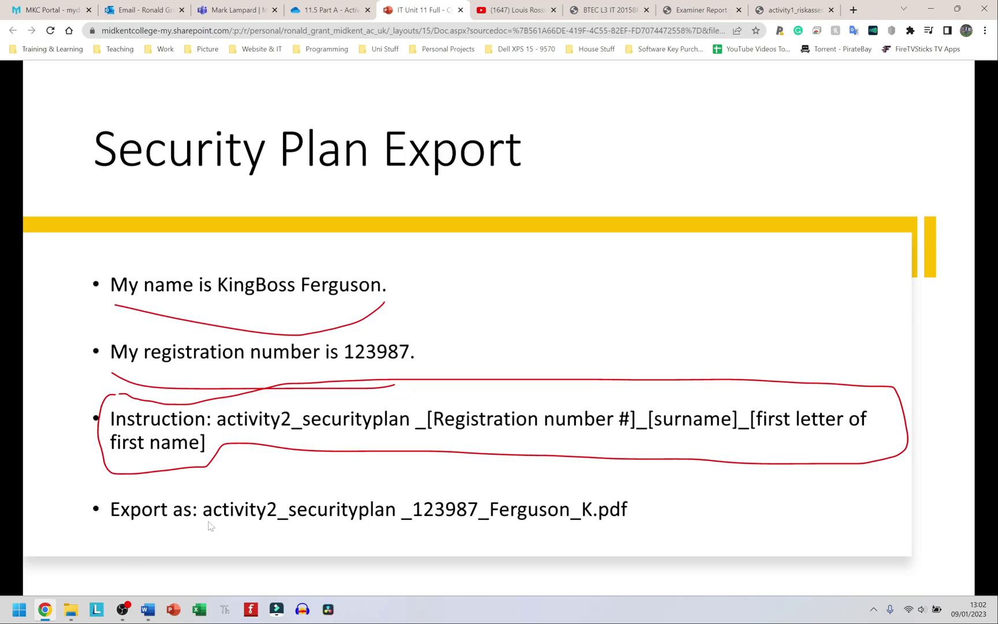
{"action": "mouse_move", "coordinate": [208, 522]}
{"action": "left_mouse_down"}
{"action": "mouse_move", "coordinate": [563, 543]}
{"action": "mouse_move", "coordinate": [639, 532]}
{"action": "left_mouse_up"}
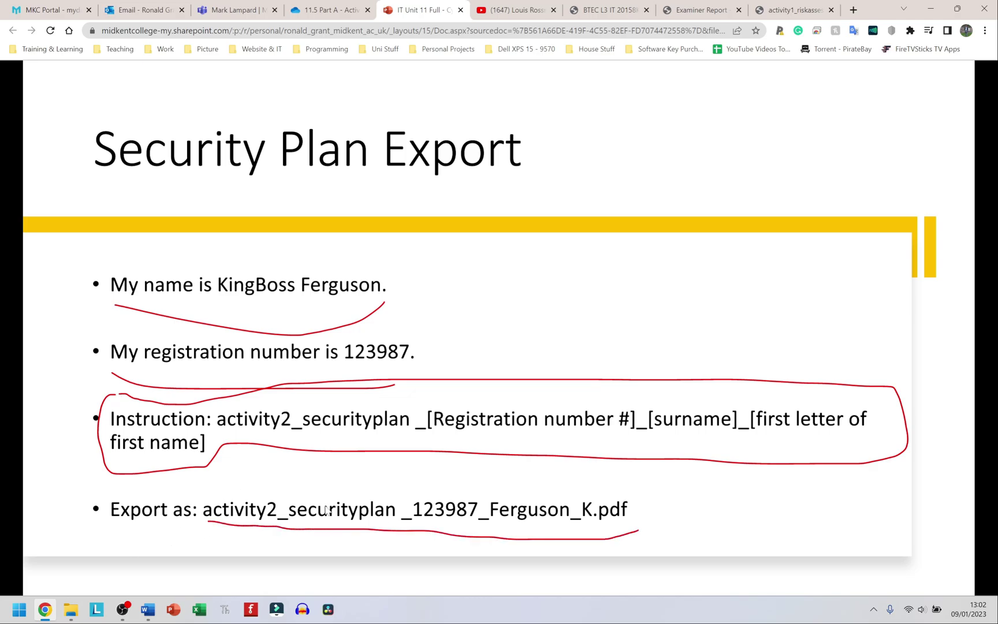
{"action": "left_click_drag", "start_coordinate": [485, 486], "coordinate": [497, 531]}
{"action": "left_click_drag", "start_coordinate": [578, 495], "coordinate": [586, 498]}
{"action": "left_click_drag", "start_coordinate": [447, 473], "coordinate": [463, 471]}
Close the Risk_Assessment Word window and bring Exam_Materials_U11_Pt_A forward in File Explorer.
{"action": "key", "text": "alt+Tab"}
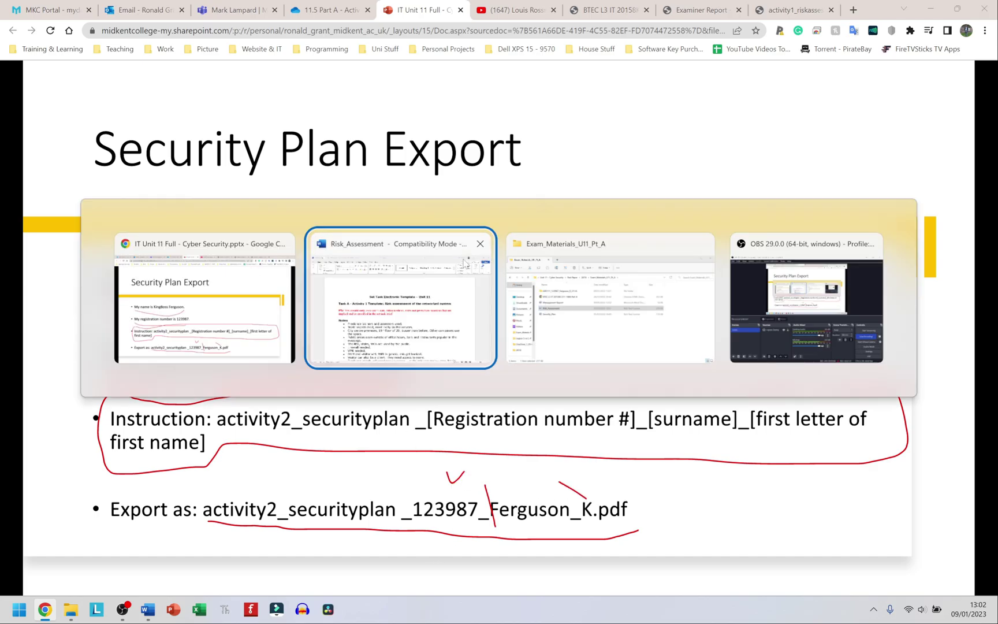
{"action": "left_click", "coordinate": [482, 243]}
{"action": "left_click", "coordinate": [498, 303]}
Open Security_Plan in Word and scroll through its five pages back to the top.
{"action": "left_click", "coordinate": [479, 310]}
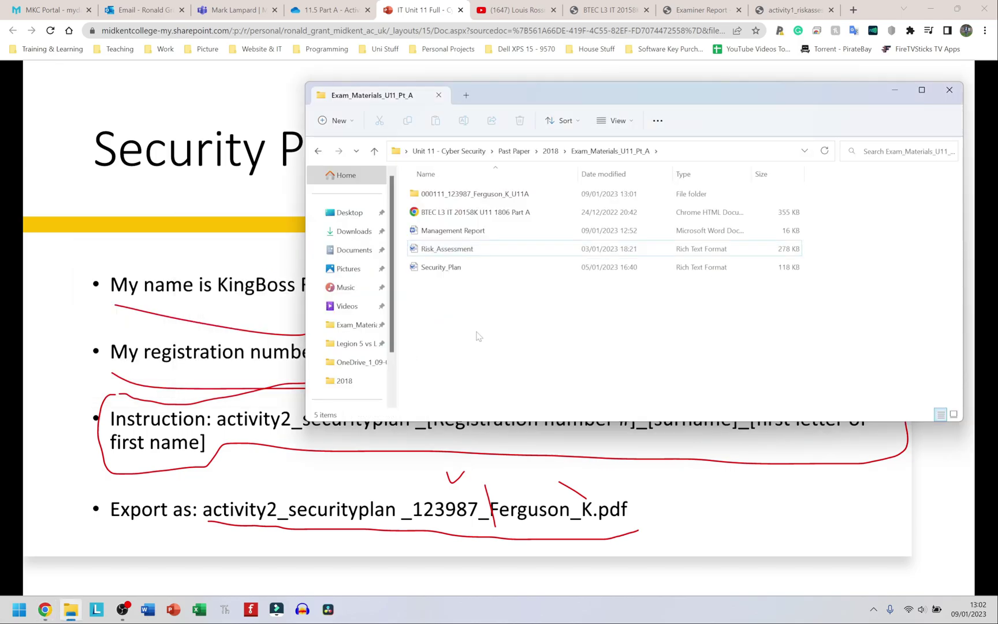
{"action": "double_click", "coordinate": [427, 269]}
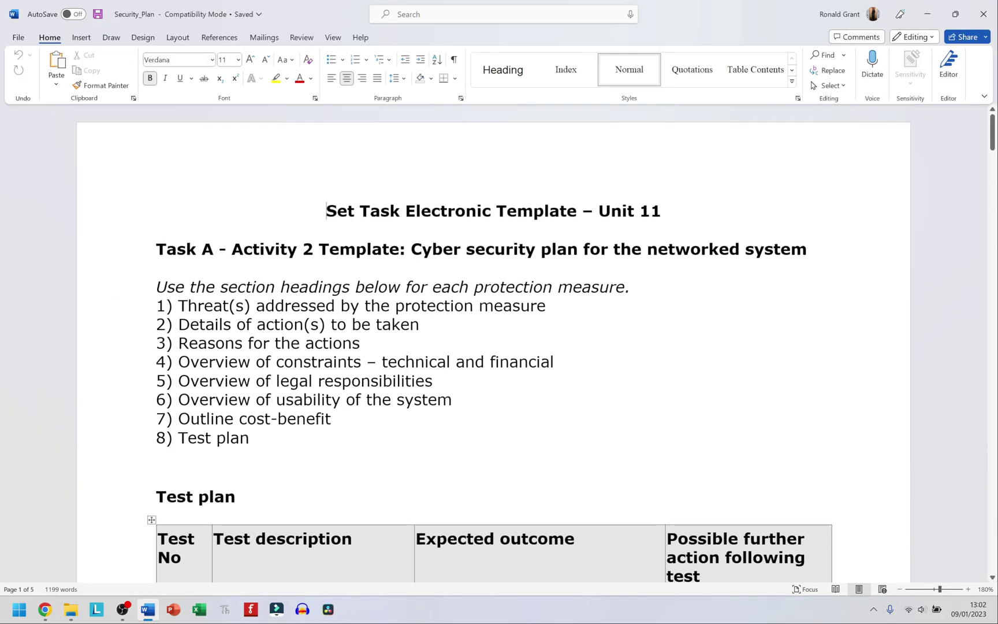
{"action": "scroll", "coordinate": [493, 343], "scroll_direction": "down", "scroll_amount": 20}
{"action": "scroll", "coordinate": [493, 343], "scroll_direction": "up", "scroll_amount": 4}
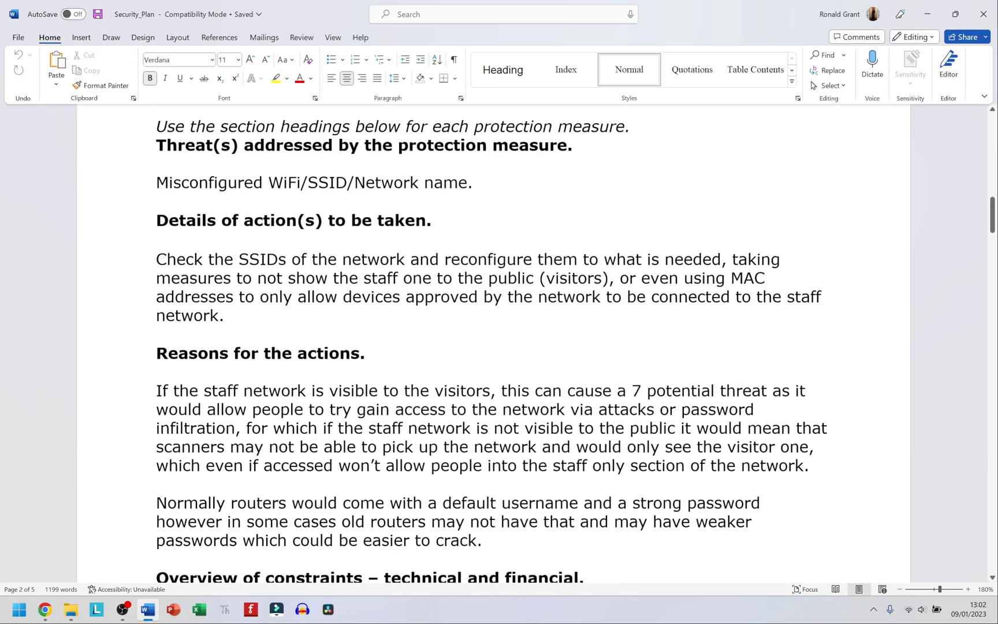
{"action": "scroll", "coordinate": [493, 343], "scroll_direction": "up", "scroll_amount": 16}
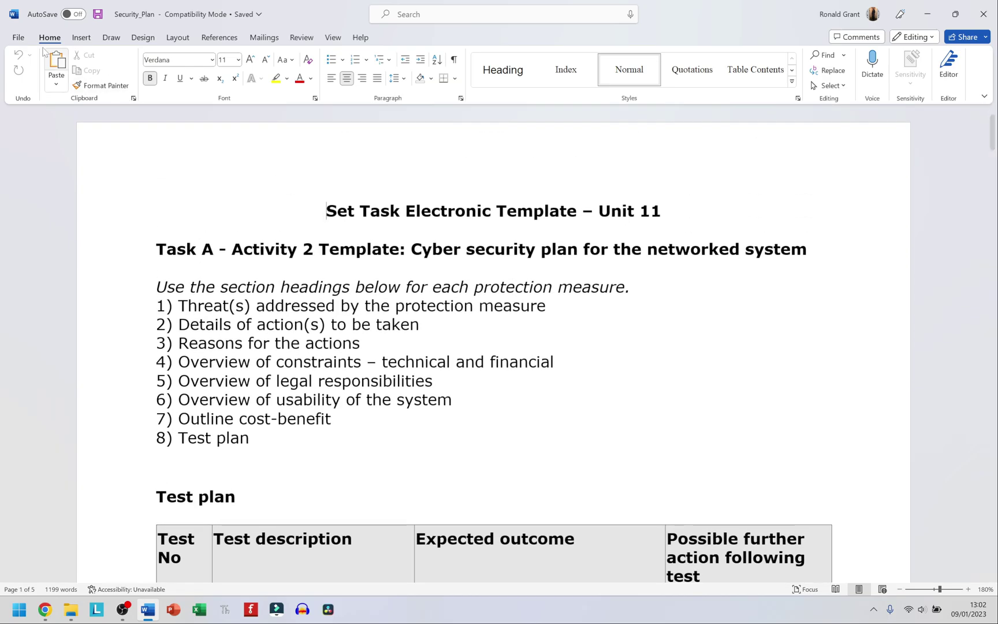
Start creating a PDF of the Security Plan from Word's Export page.
{"action": "left_click", "coordinate": [20, 37]}
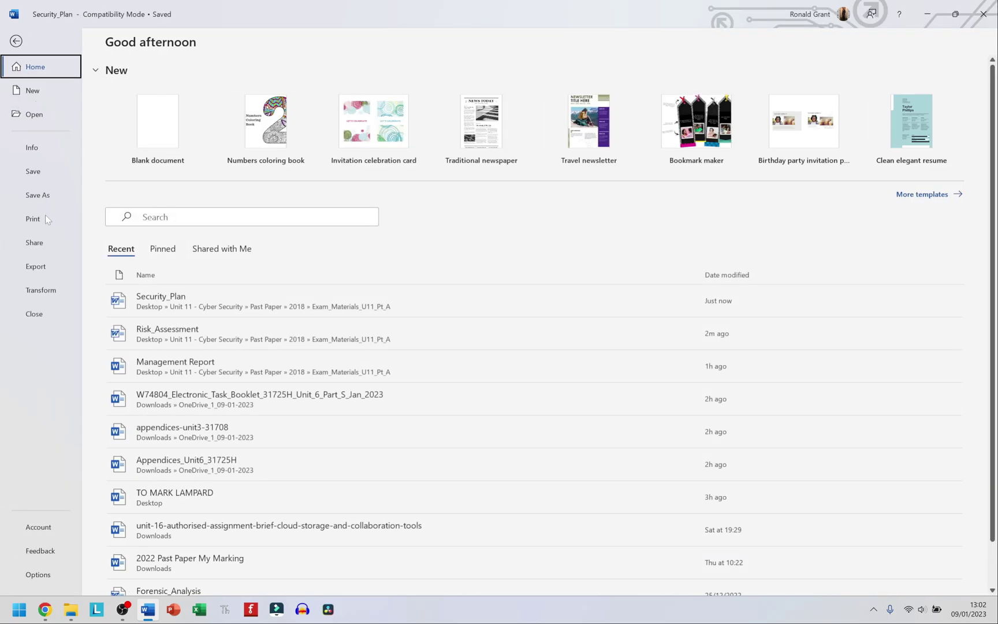
{"action": "left_click", "coordinate": [36, 266]}
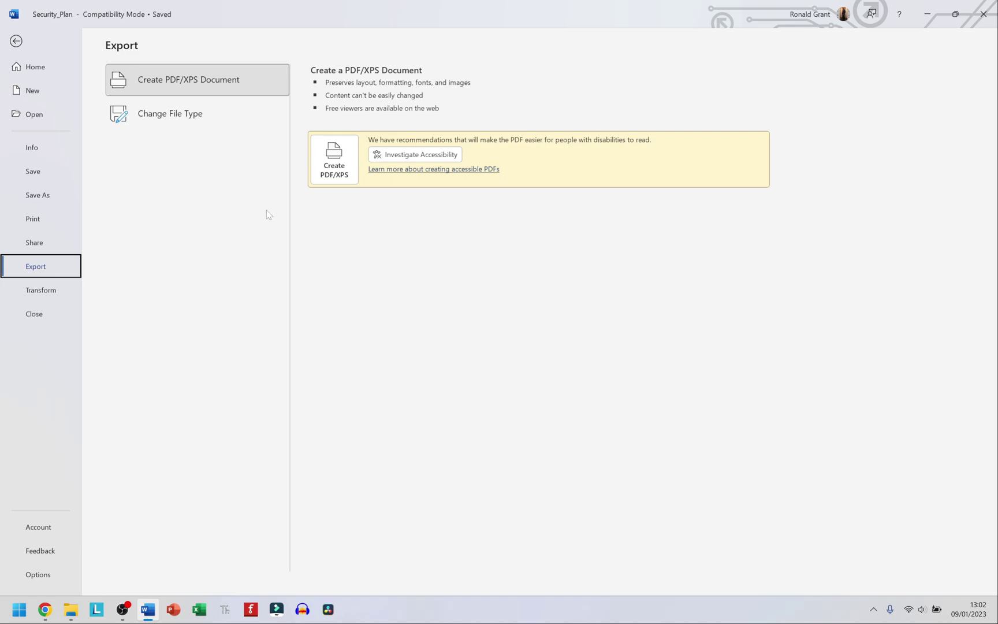
{"action": "left_click", "coordinate": [334, 160]}
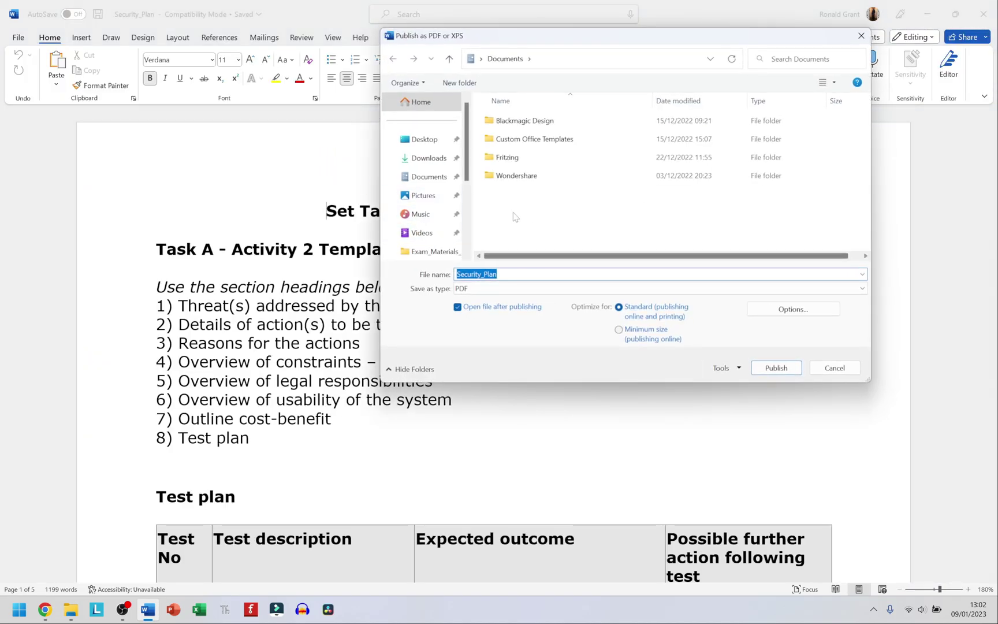
{"action": "left_click", "coordinate": [424, 139]}
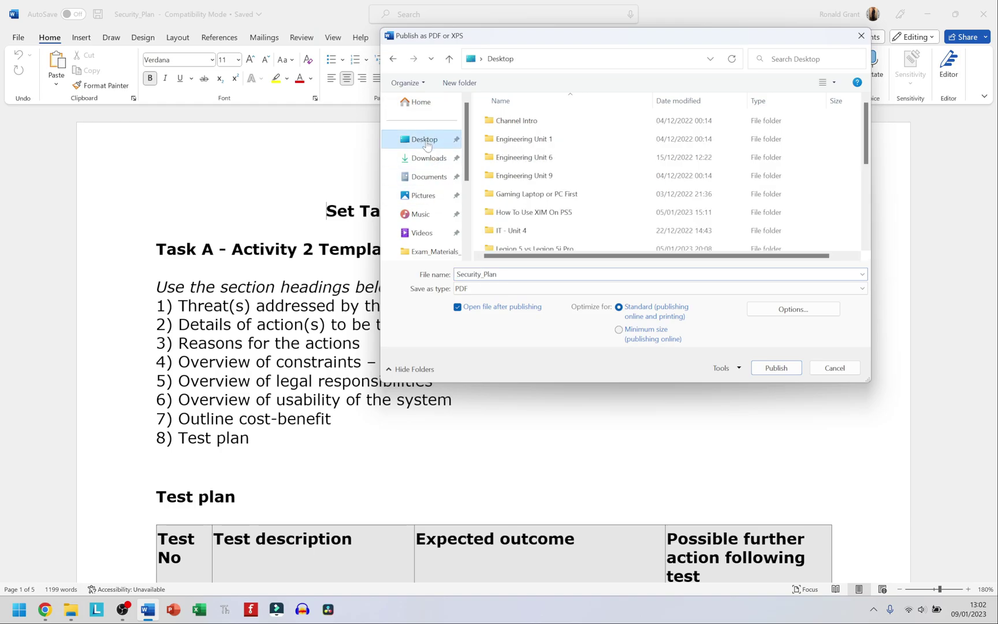
{"action": "scroll", "coordinate": [515, 189], "scroll_direction": "down", "scroll_amount": 3}
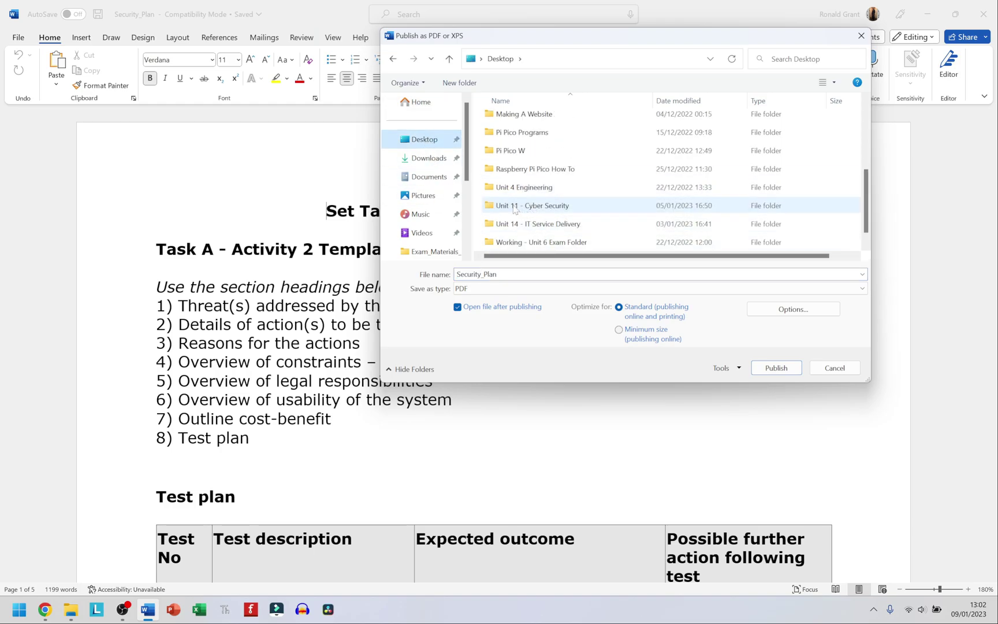
{"action": "double_click", "coordinate": [515, 206]}
{"action": "scroll", "coordinate": [526, 225], "scroll_direction": "down", "scroll_amount": 3}
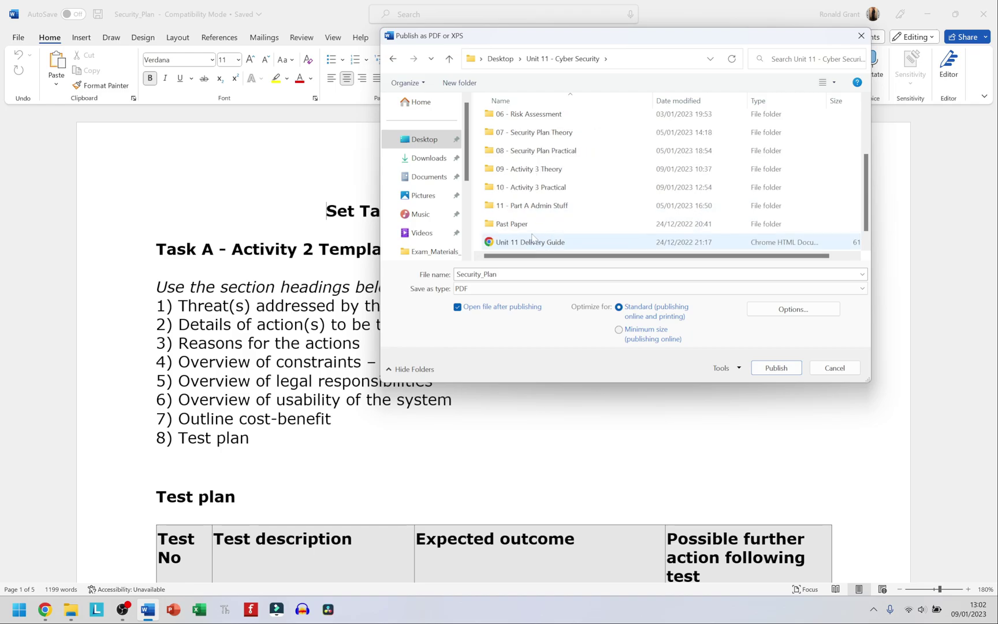
{"action": "double_click", "coordinate": [516, 224]}
{"action": "double_click", "coordinate": [502, 121]}
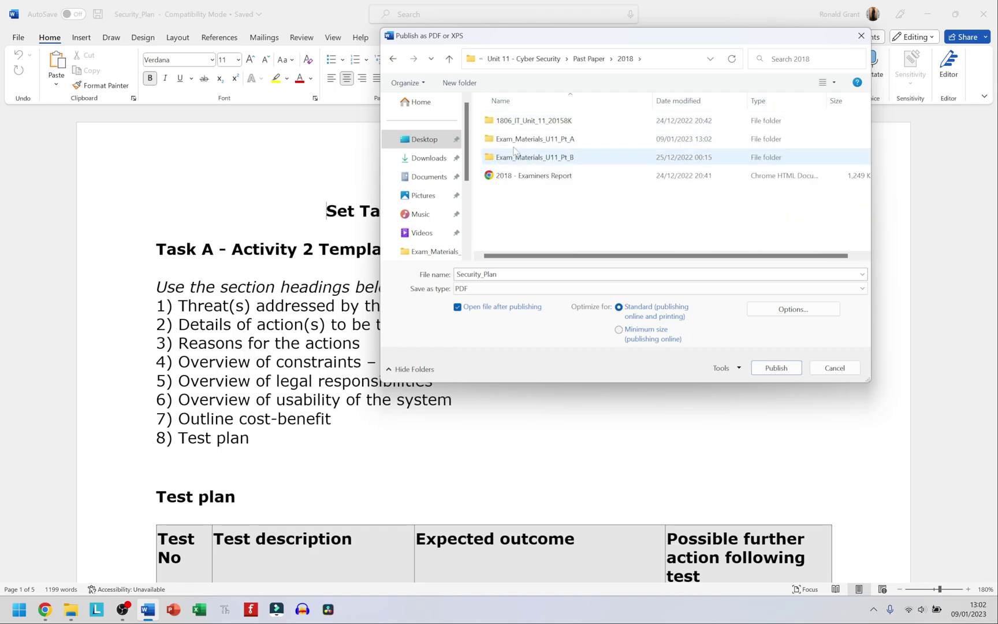
{"action": "double_click", "coordinate": [516, 140]}
{"action": "left_click", "coordinate": [525, 122]}
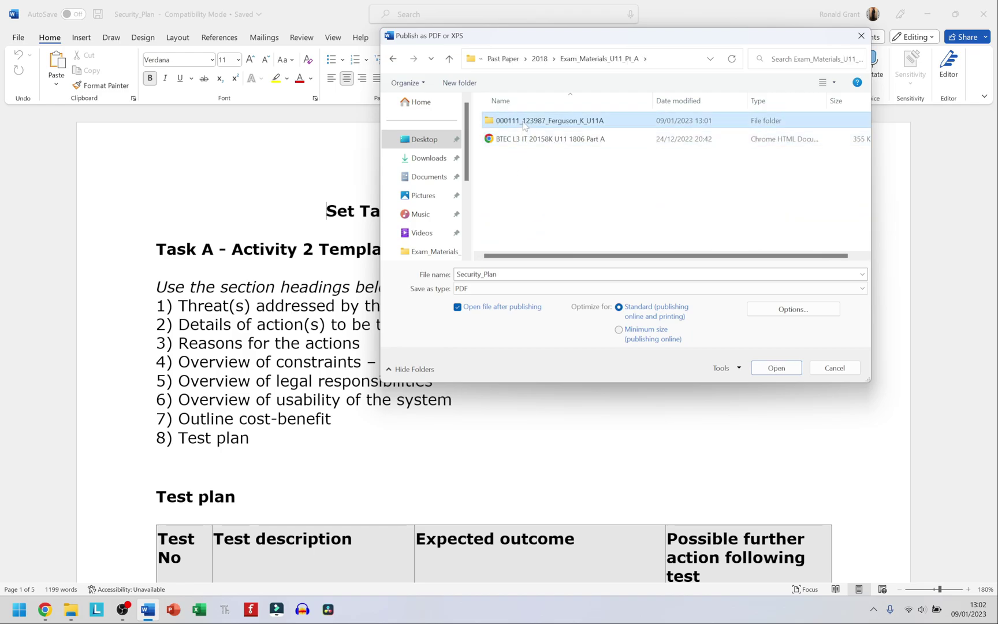
{"action": "double_click", "coordinate": [524, 122]}
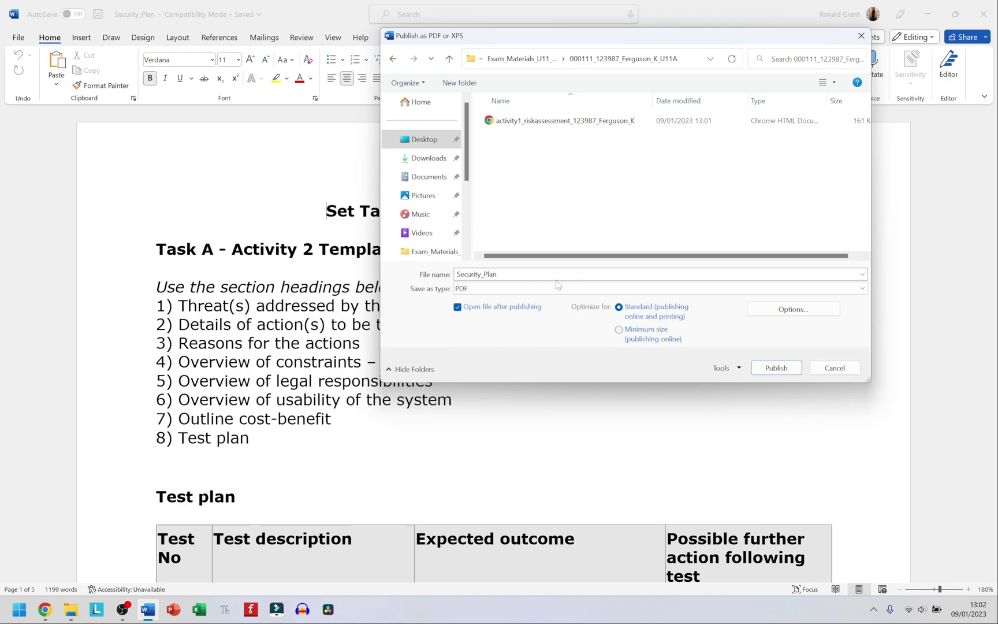
{"action": "left_click", "coordinate": [775, 368]}
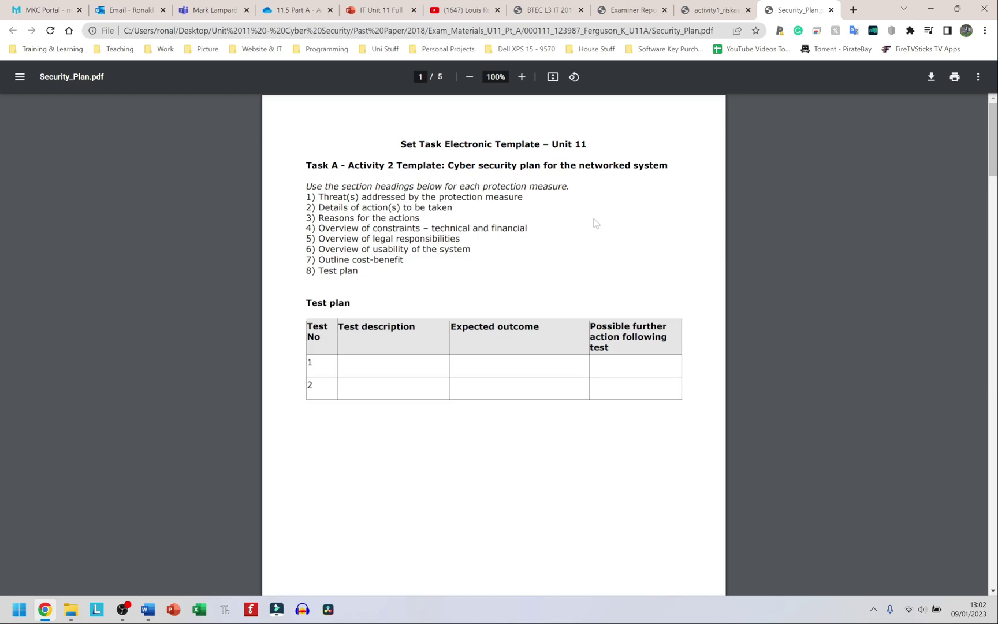
Open the candidate's submission folder in File Explorer and select the exported Security_Plan PDF.
{"action": "key", "text": "alt+Tab"}
{"action": "key", "text": "Tab"}
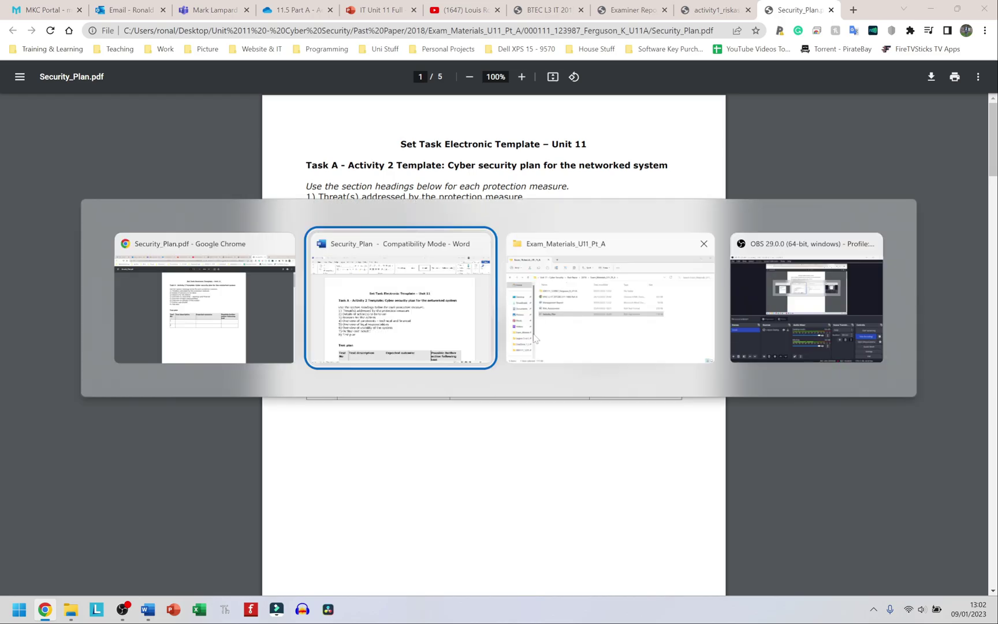
{"action": "double_click", "coordinate": [468, 194]}
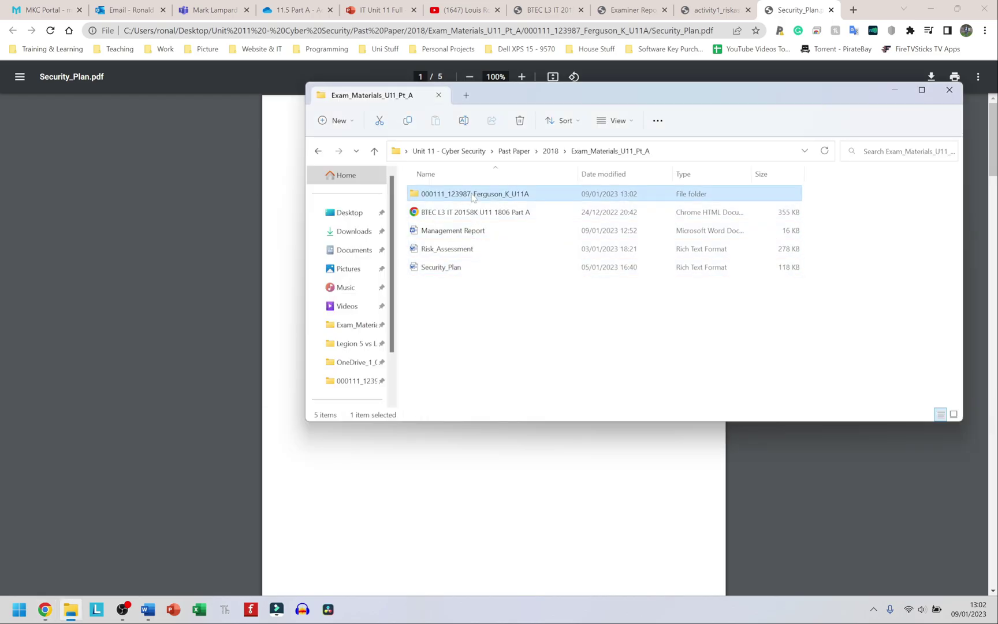
{"action": "left_click", "coordinate": [459, 211]}
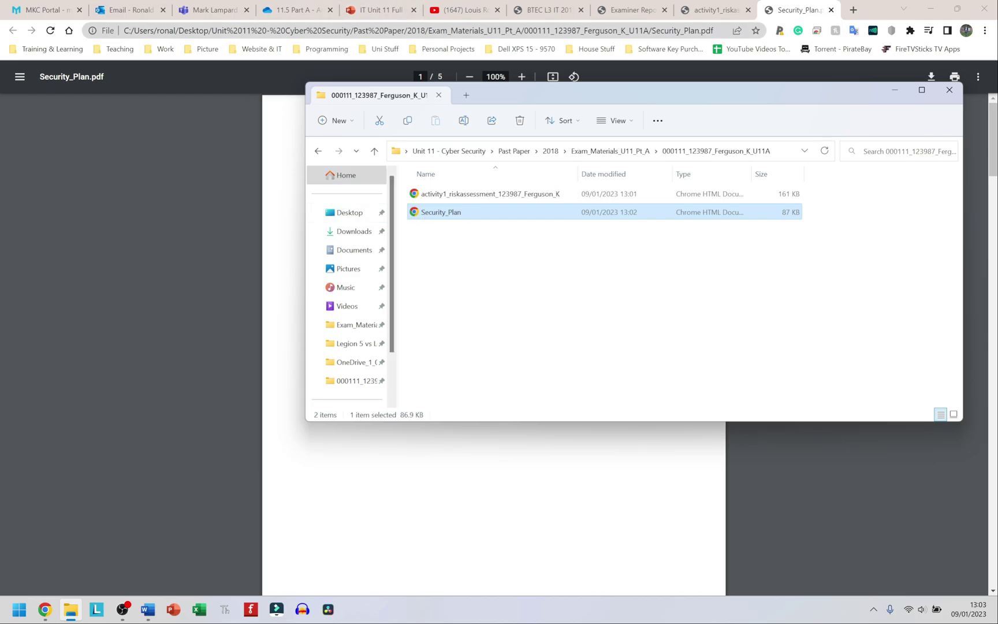
{"action": "left_click", "coordinate": [371, 12]}
{"action": "key", "text": "alt+Tab"}
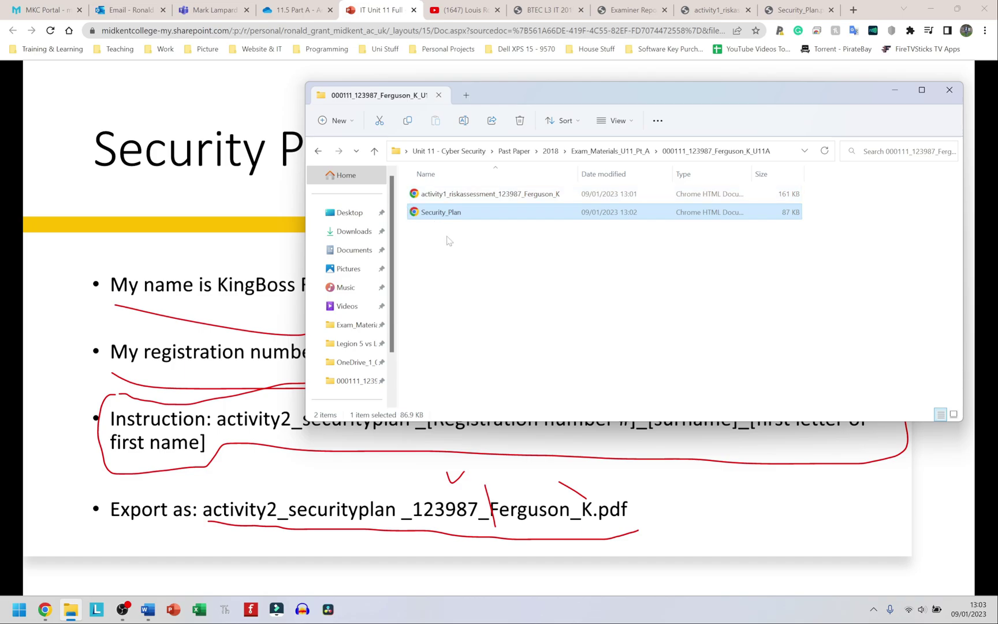
{"action": "right_click", "coordinate": [418, 217]}
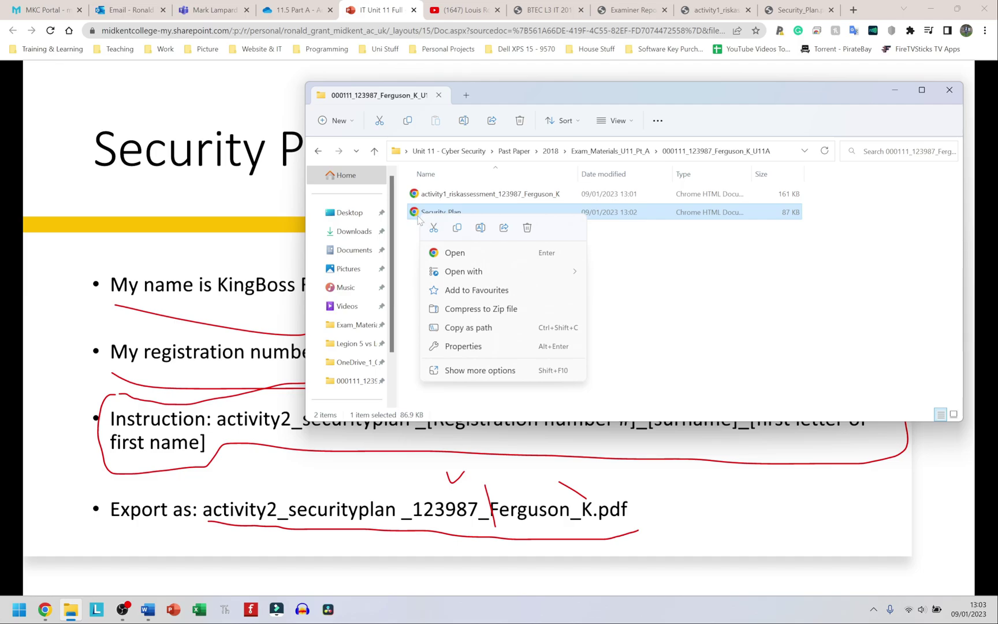
{"action": "left_click", "coordinate": [461, 371]}
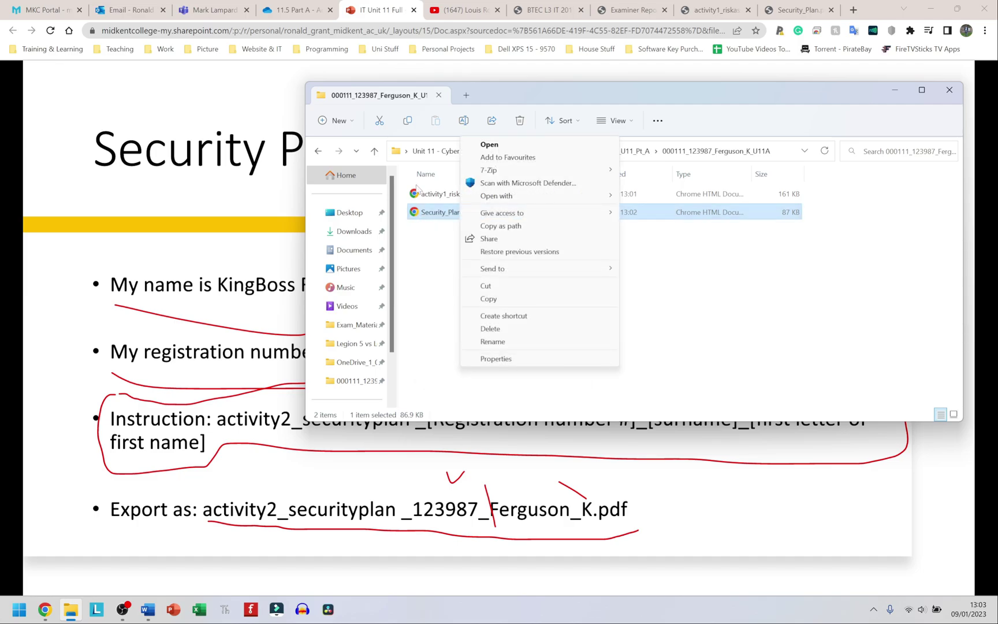
{"action": "left_click", "coordinate": [492, 342]}
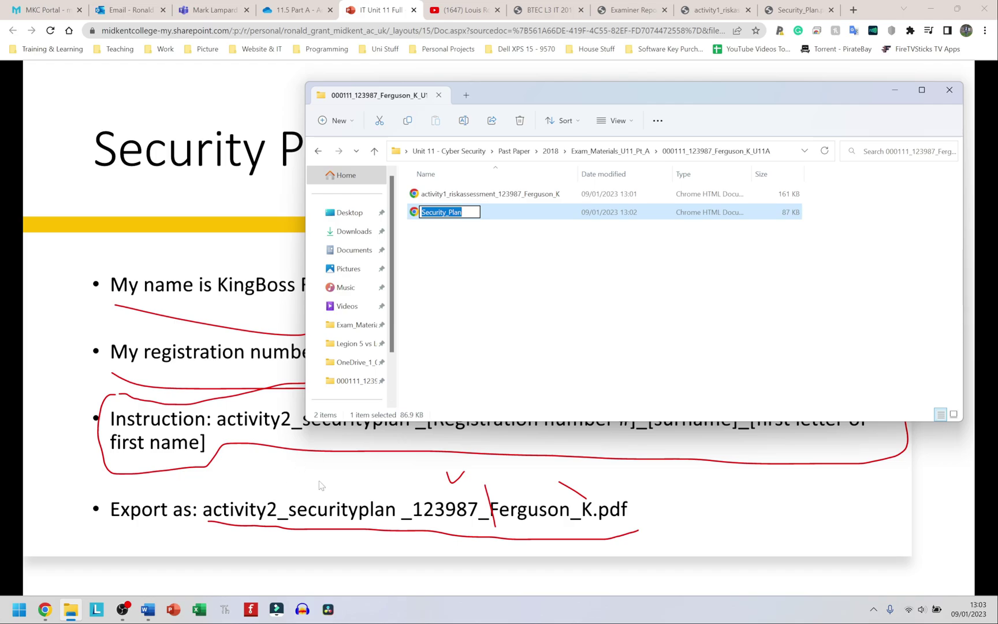
{"action": "type", "text": "activity"}
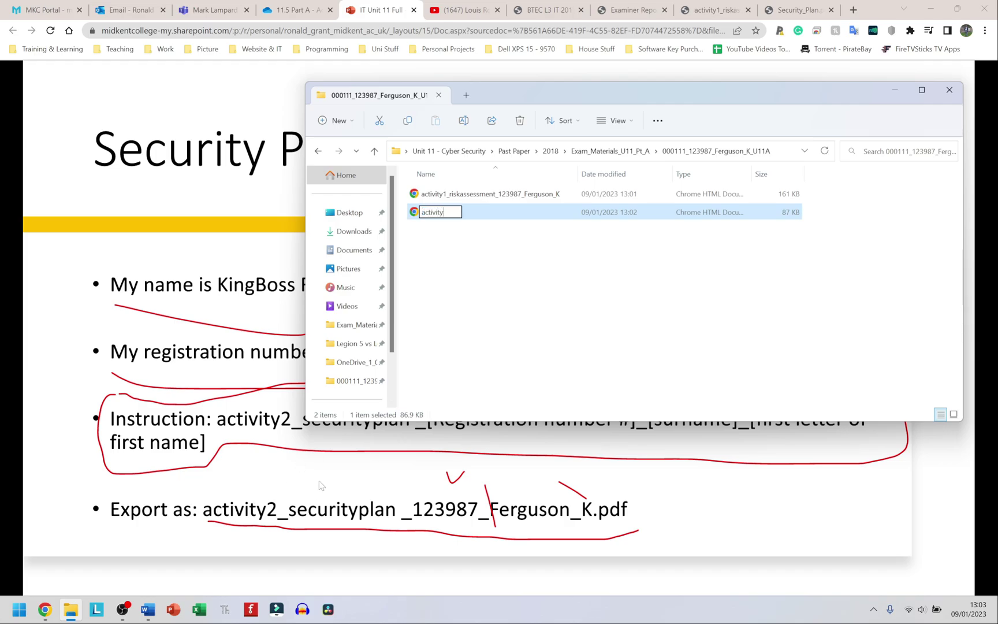
{"action": "type", "text": "2_securityplan"}
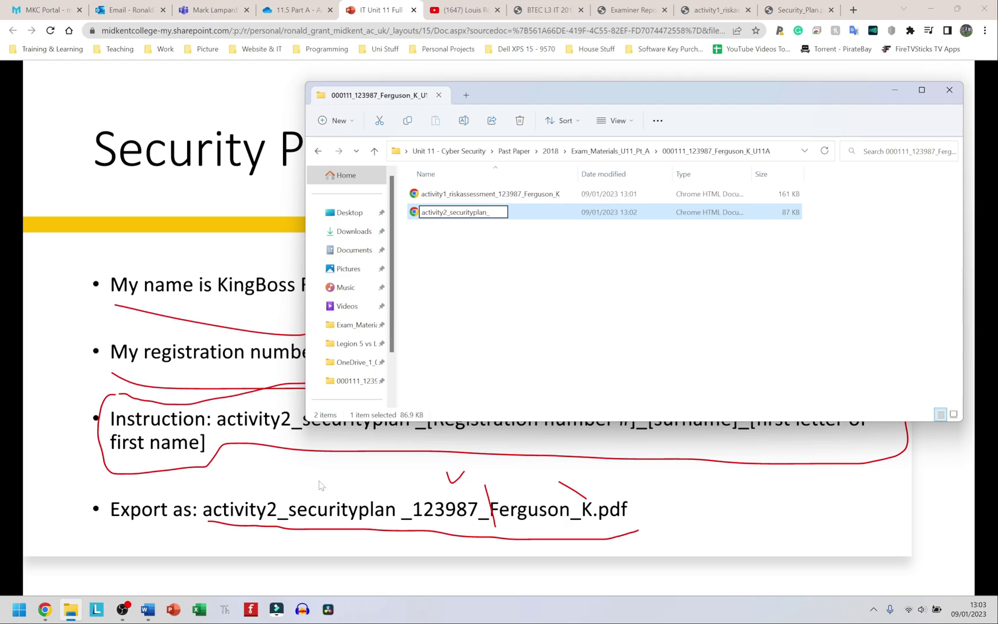
{"action": "type", "text": "_123987_Ferguson"}
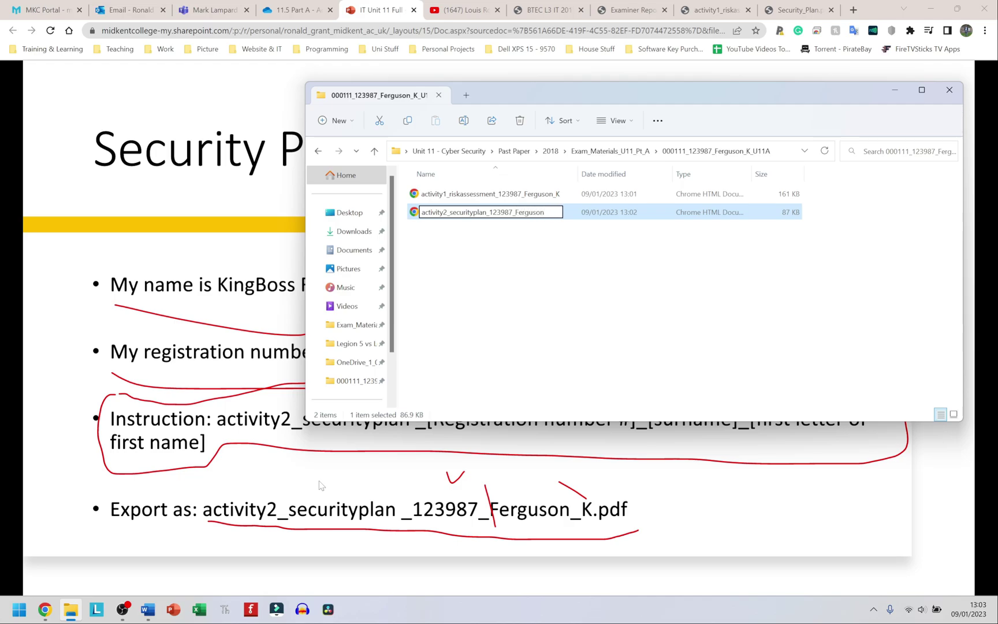
{"action": "type", "text": "_K"}
{"action": "key", "text": "Return"}
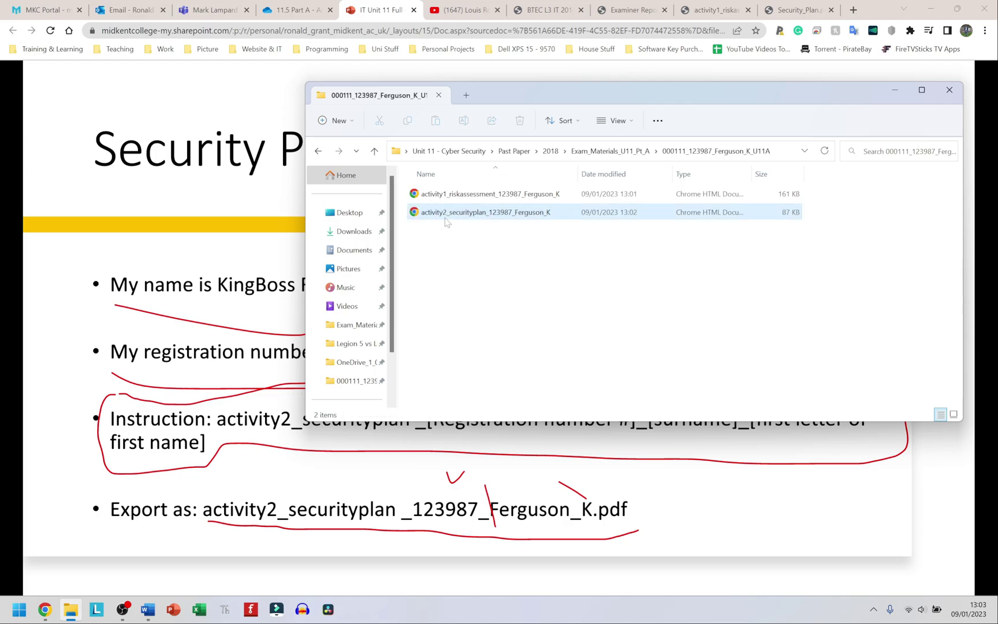
{"action": "left_click", "coordinate": [259, 325]}
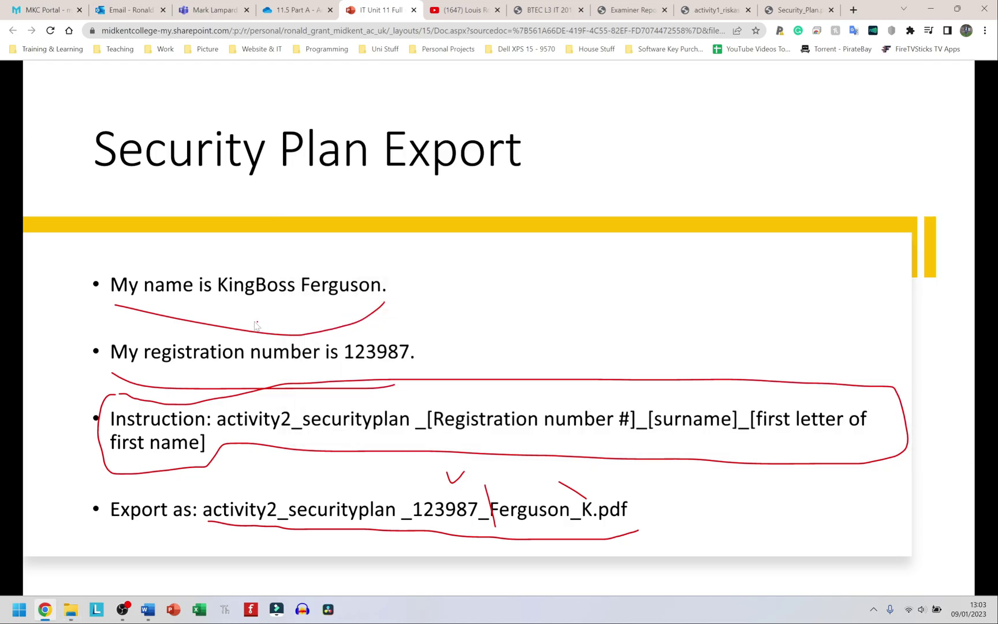
Advance to the Management Report Export slide and underline its name, registration number, initial and Export as lines.
{"action": "left_click", "coordinate": [256, 325]}
{"action": "left_click_drag", "start_coordinate": [114, 301], "coordinate": [380, 317]}
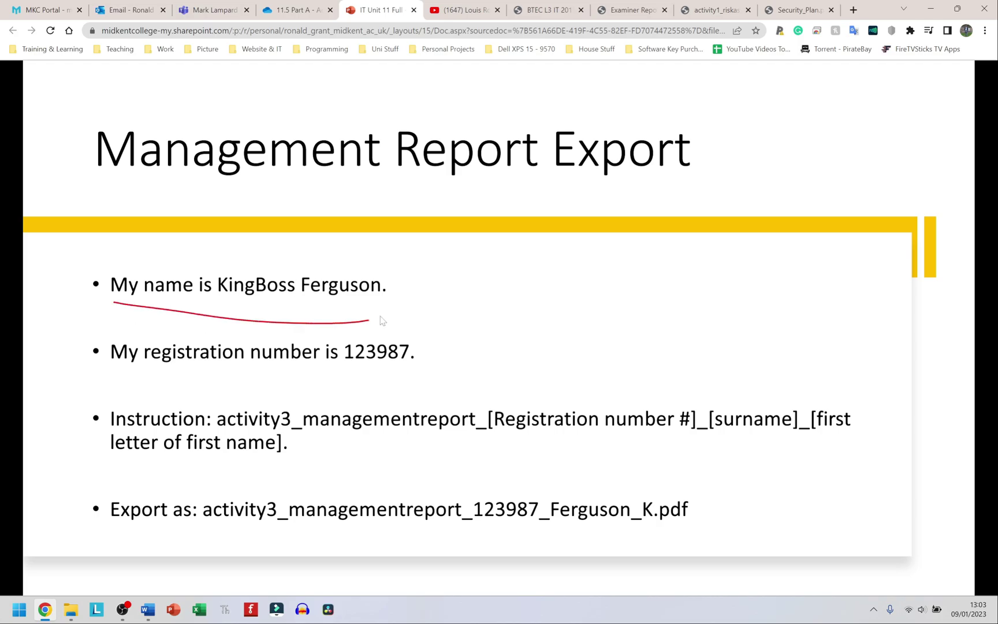
{"action": "left_click_drag", "start_coordinate": [153, 364], "coordinate": [479, 360]}
{"action": "left_click_drag", "start_coordinate": [134, 460], "coordinate": [337, 461]}
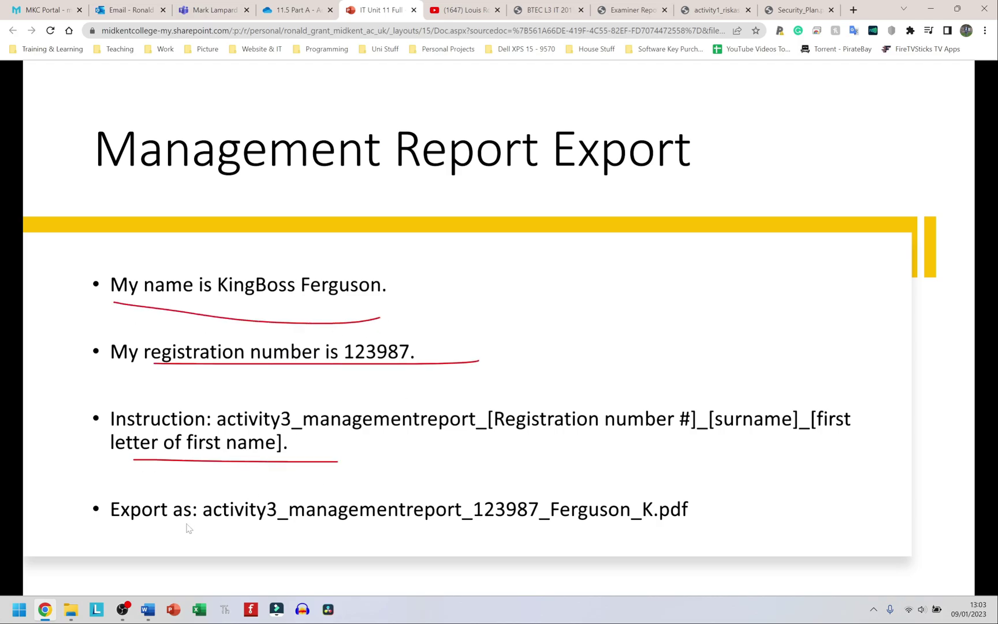
{"action": "left_click_drag", "start_coordinate": [186, 523], "coordinate": [295, 530]}
Close the Security Plan document and open the Management Report from Exam_Materials_U11_Pt_A.
{"action": "key", "text": "alt+Tab"}
{"action": "key", "text": "alt+Tab"}
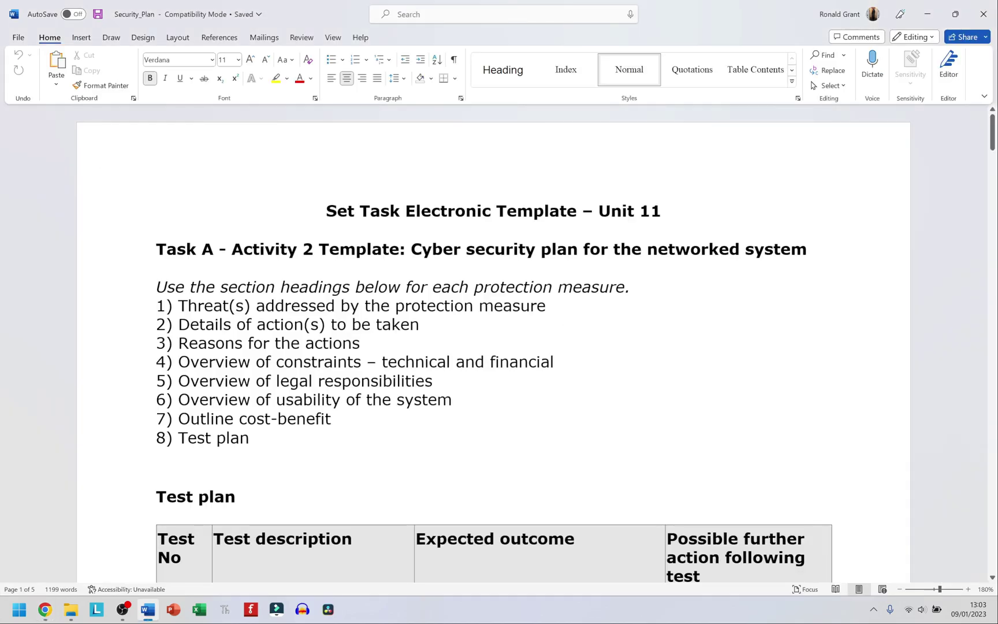
{"action": "left_click", "coordinate": [984, 14]}
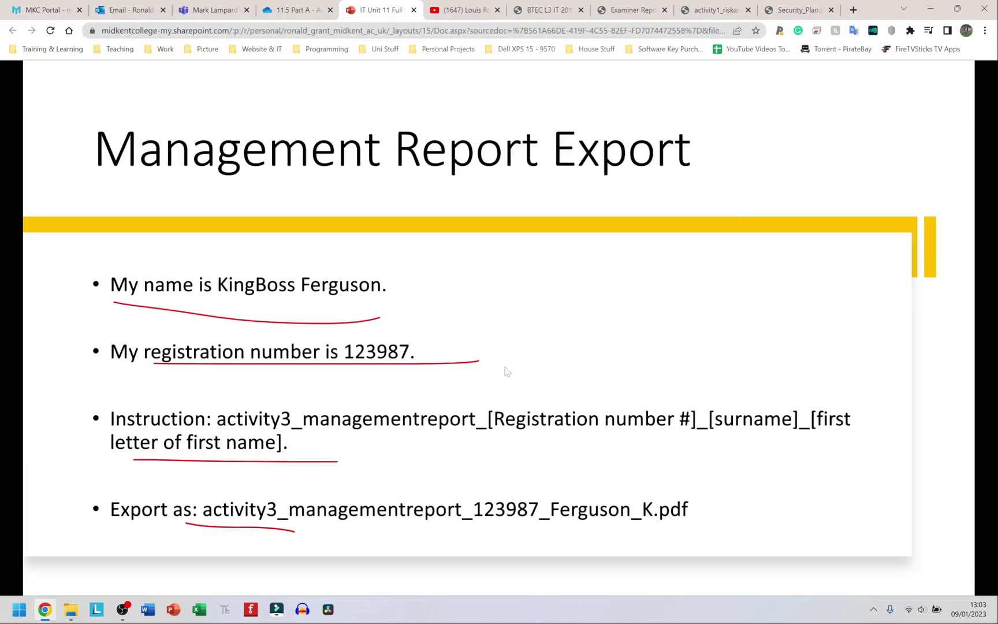
{"action": "key", "text": "alt+Tab"}
{"action": "left_click", "coordinate": [500, 302]}
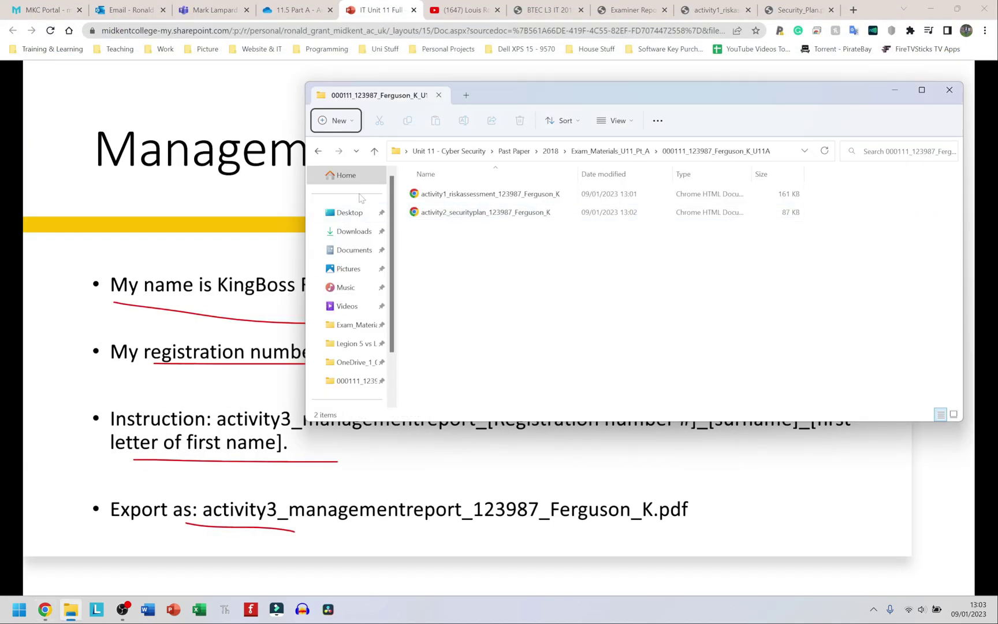
{"action": "left_click", "coordinate": [319, 152]}
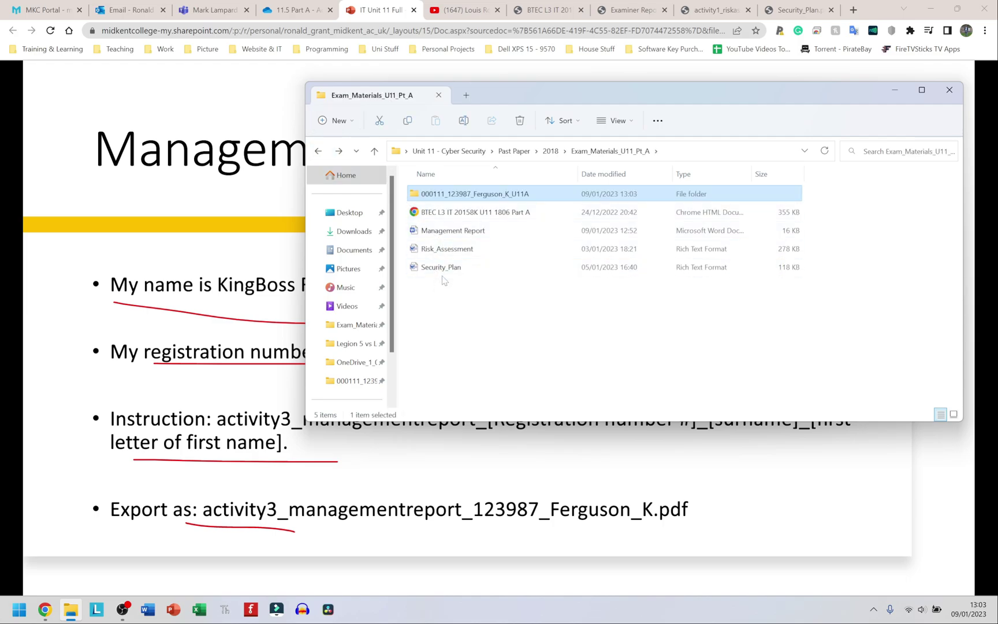
{"action": "double_click", "coordinate": [457, 231]}
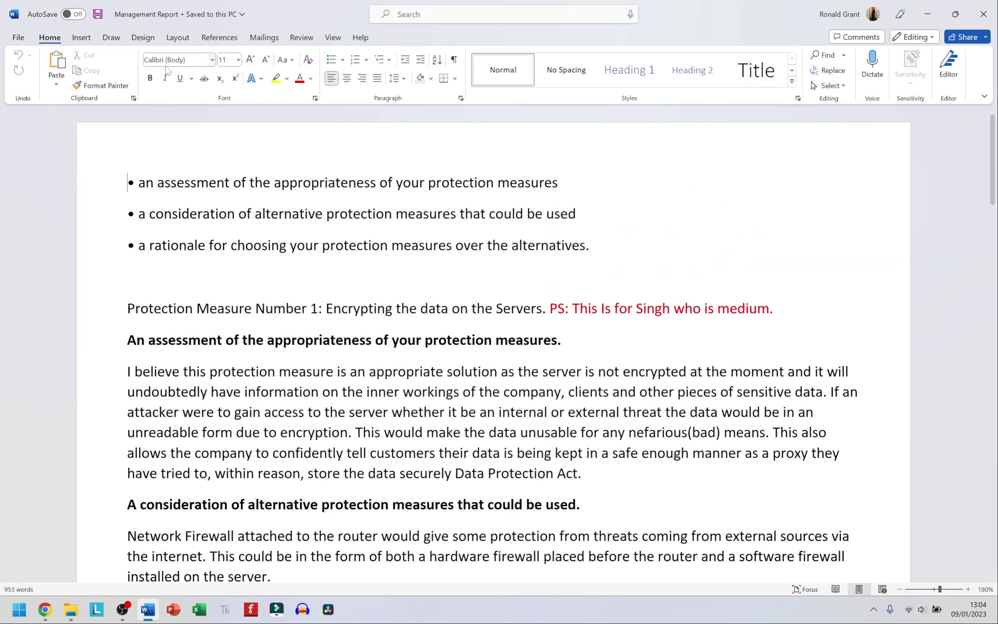
Choose Save As to This PC with PDF (*.pdf) as the file type.
{"action": "left_click", "coordinate": [19, 38]}
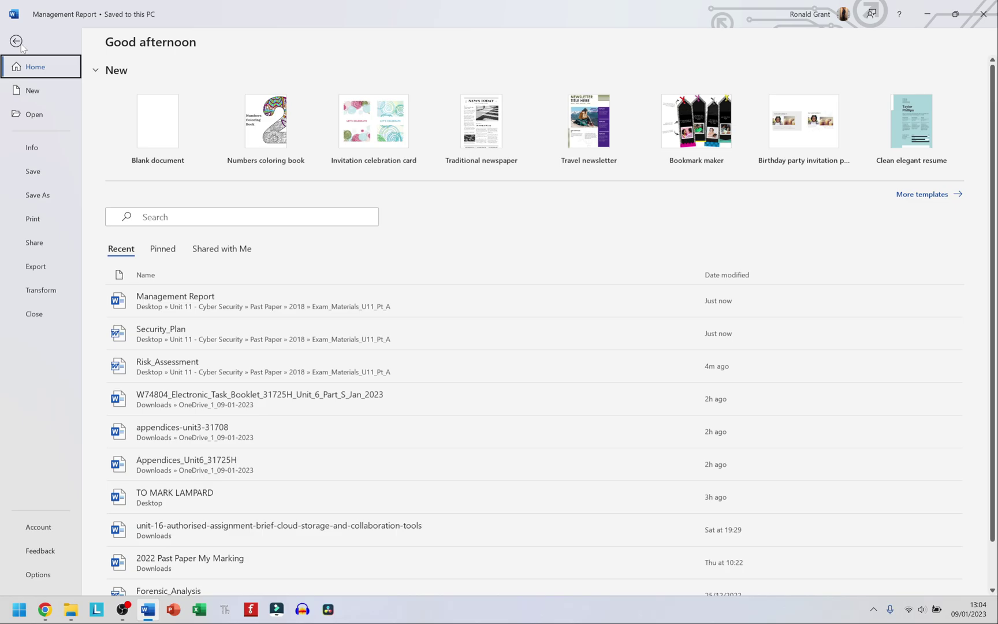
{"action": "left_click", "coordinate": [38, 196]}
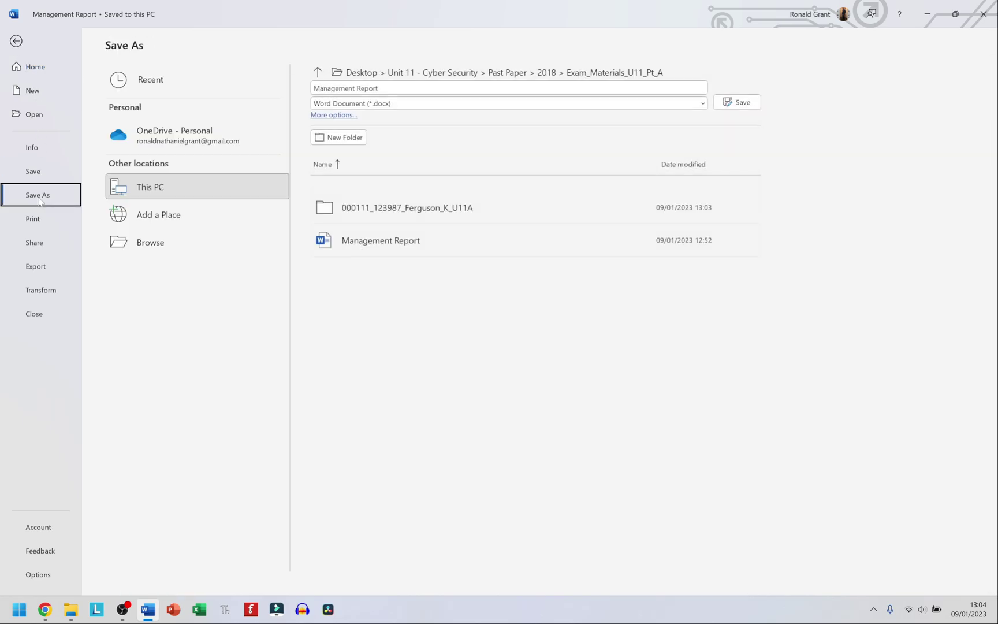
{"action": "left_click", "coordinate": [158, 191]}
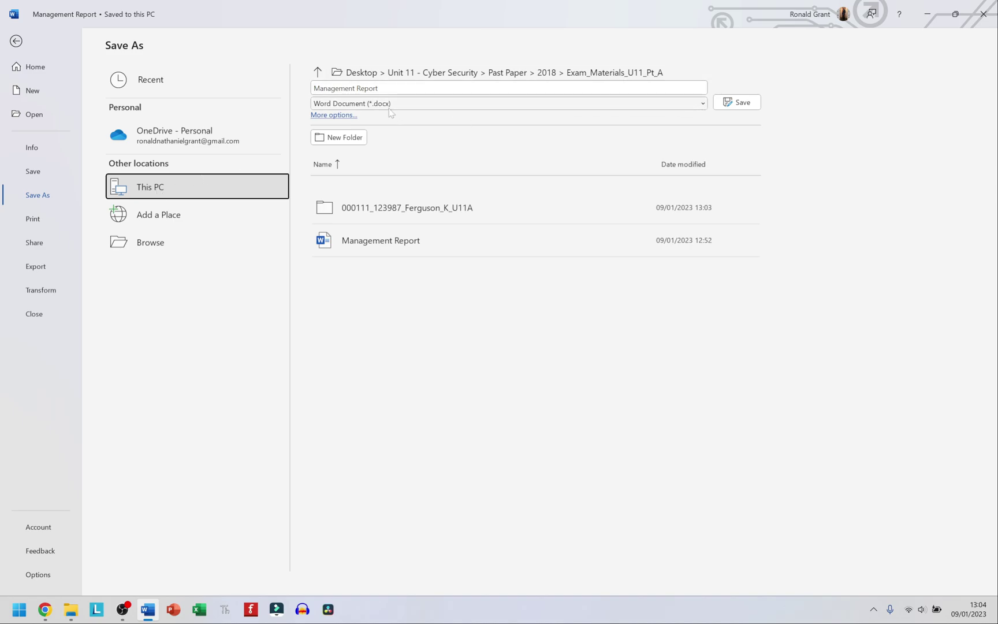
{"action": "left_click", "coordinate": [580, 109]}
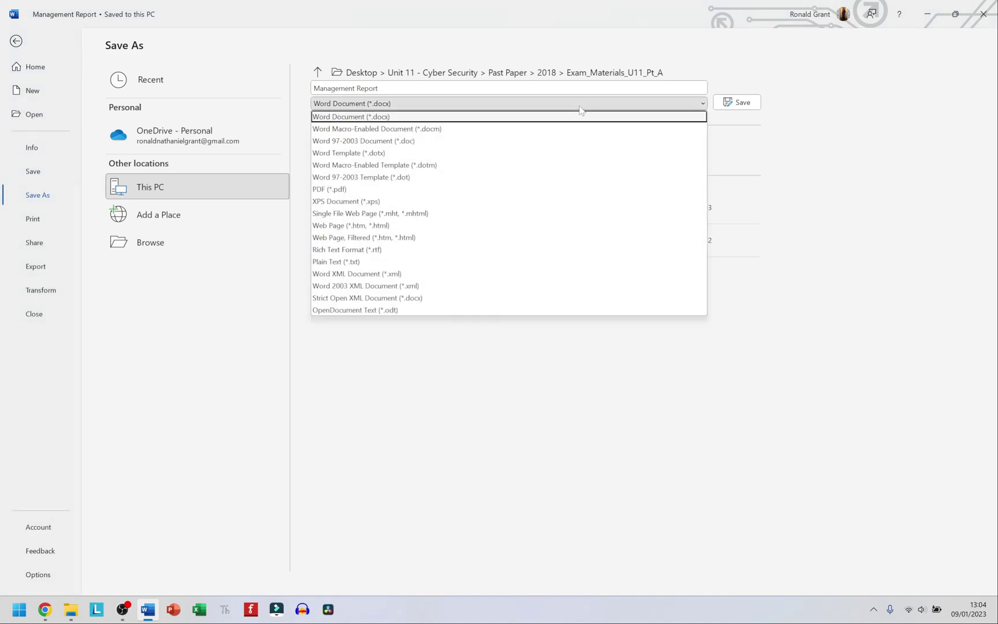
{"action": "left_click", "coordinate": [349, 190]}
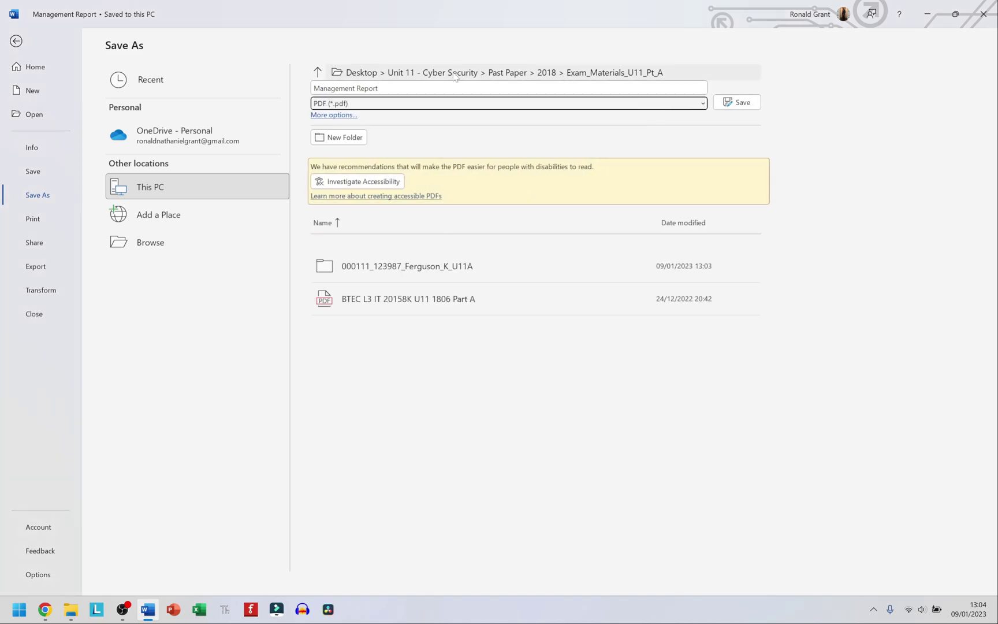
Select the current file name and check the required export name on the Chrome slide.
{"action": "left_click", "coordinate": [506, 87]}
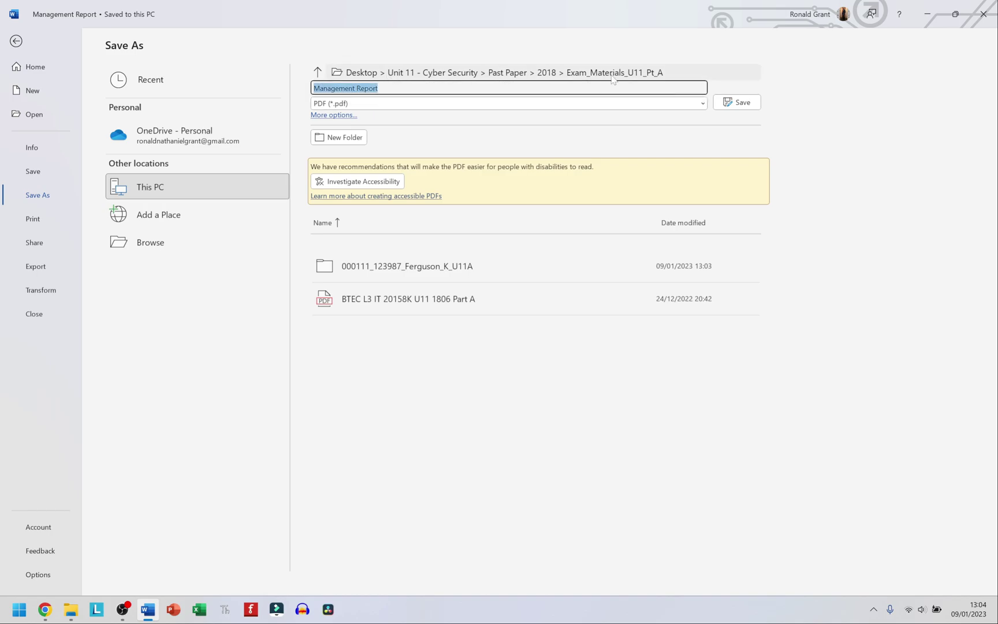
{"action": "left_click", "coordinate": [378, 88]}
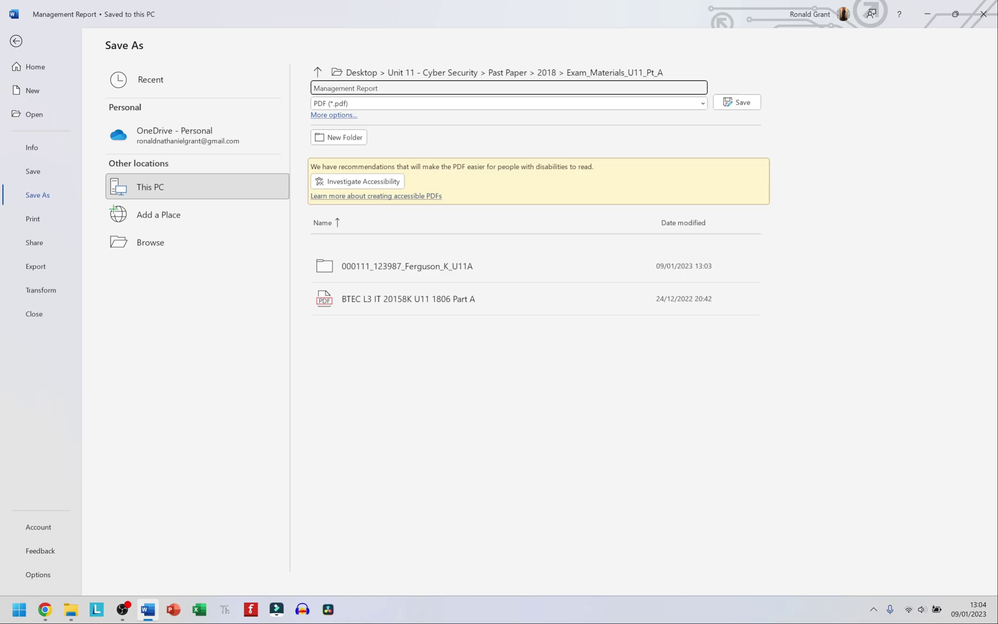
{"action": "key", "text": "ctrl+shift+Left"}
{"action": "key", "text": "ctrl+shift+Left"}
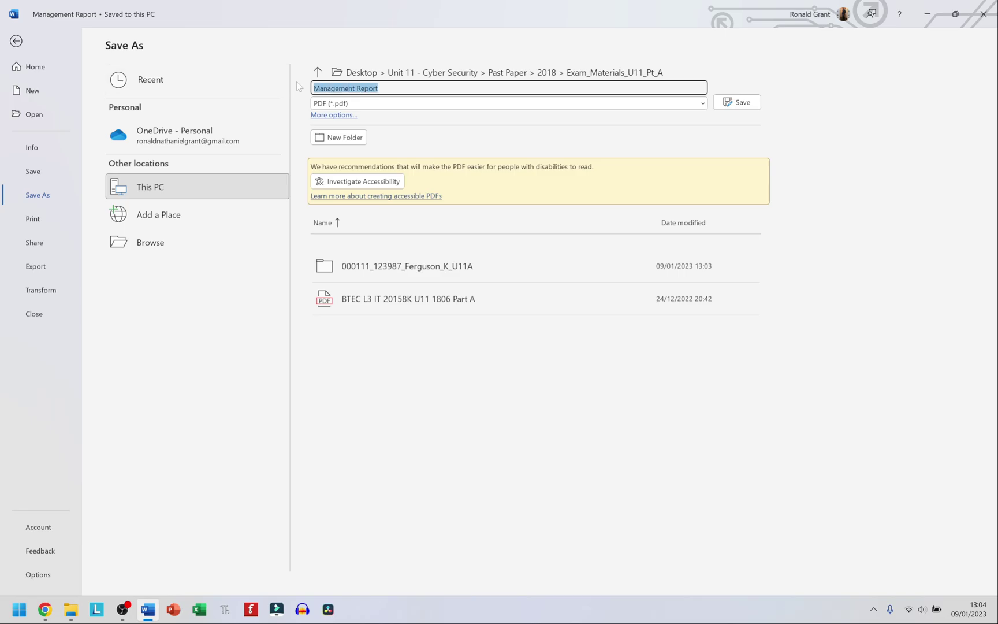
{"action": "key", "text": "alt+Tab"}
{"action": "key", "text": "alt+Tab"}
{"action": "key", "text": "alt+Tab"}
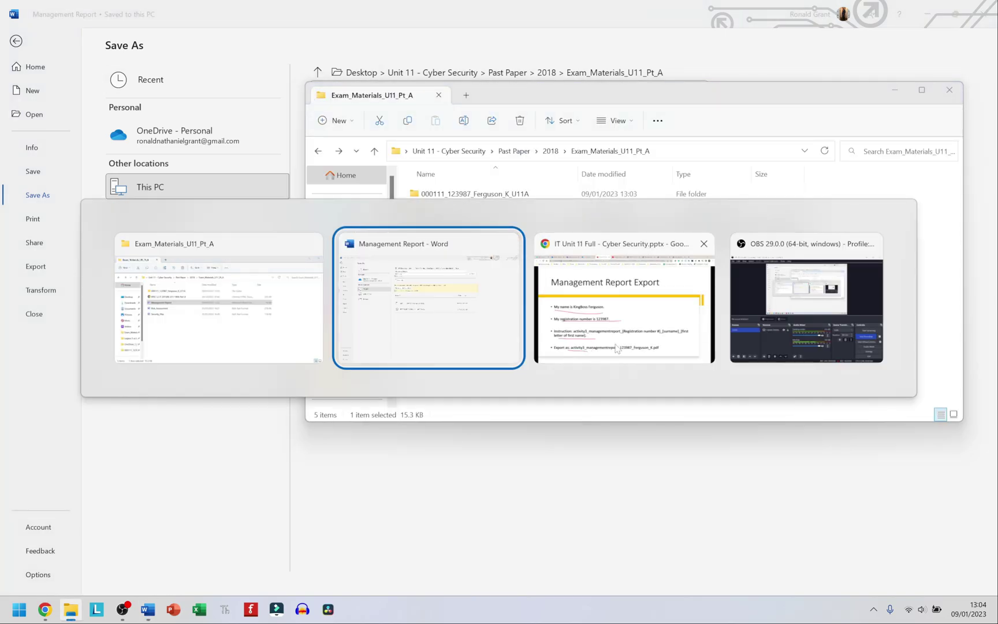
{"action": "key", "text": "alt+Tab"}
{"action": "key", "text": "Tab"}
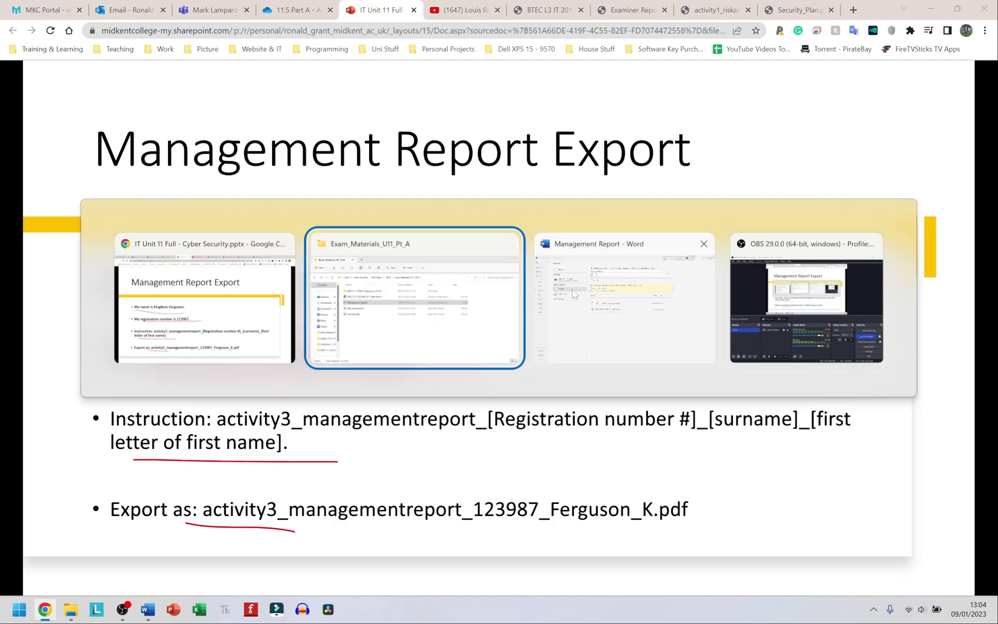
{"action": "key", "text": "alt+Tab"}
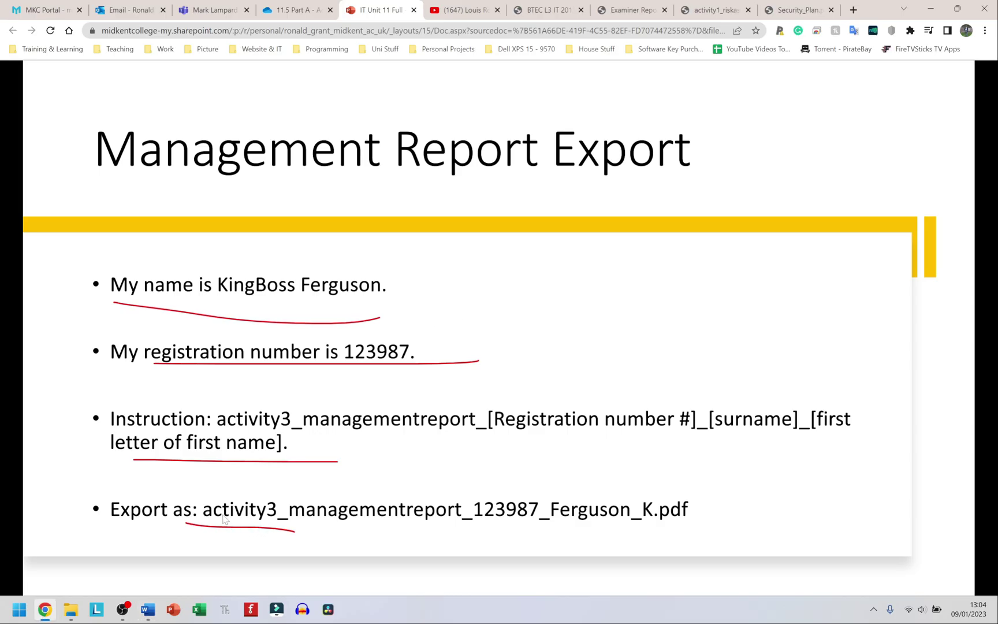
{"action": "key", "text": "alt+Tab"}
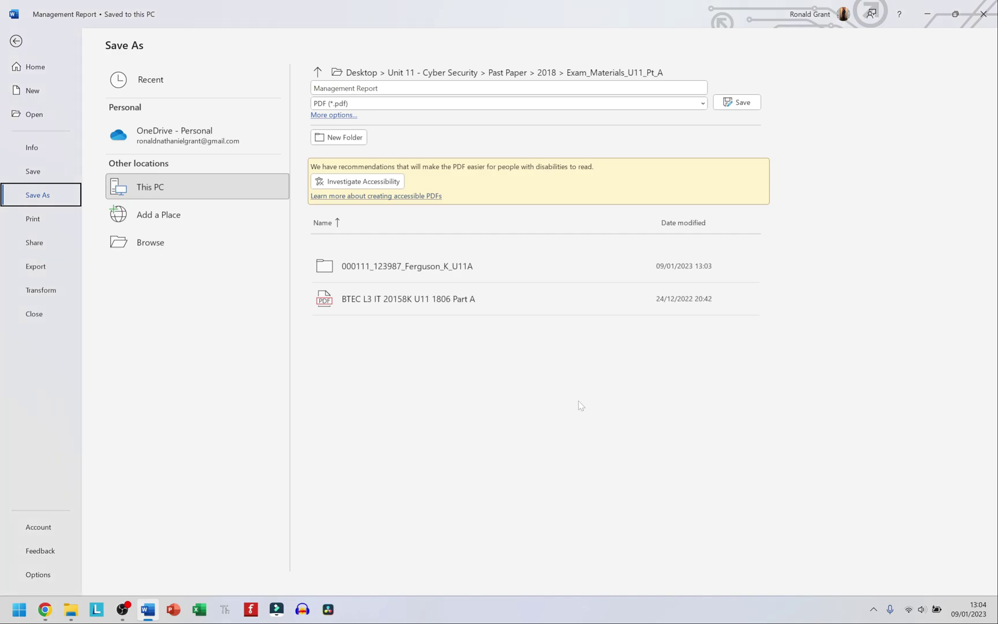
{"action": "left_click", "coordinate": [508, 87]}
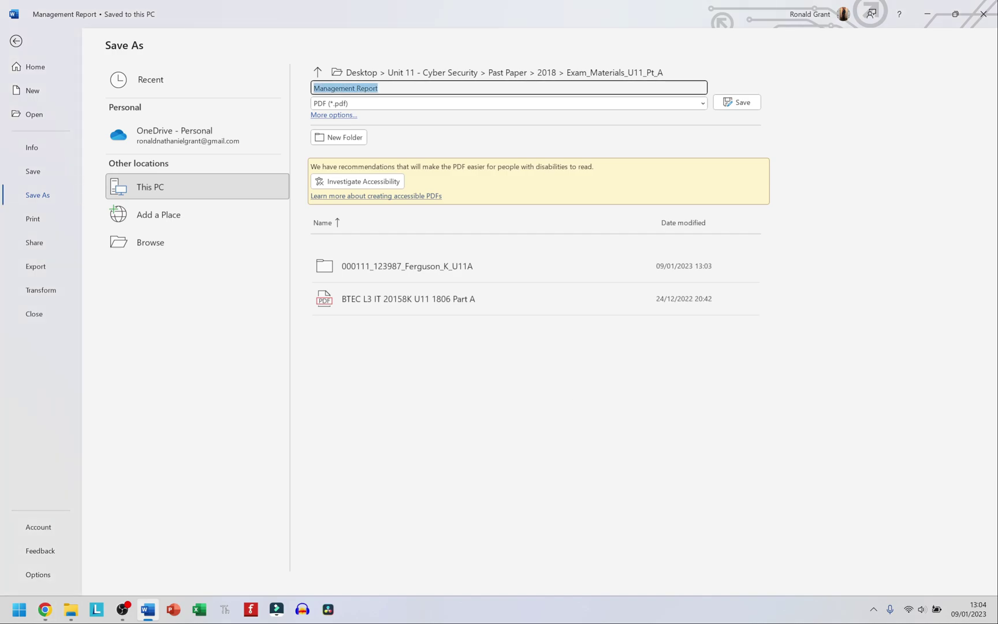
{"action": "key", "text": "Home"}
{"action": "type", "text": "activit"}
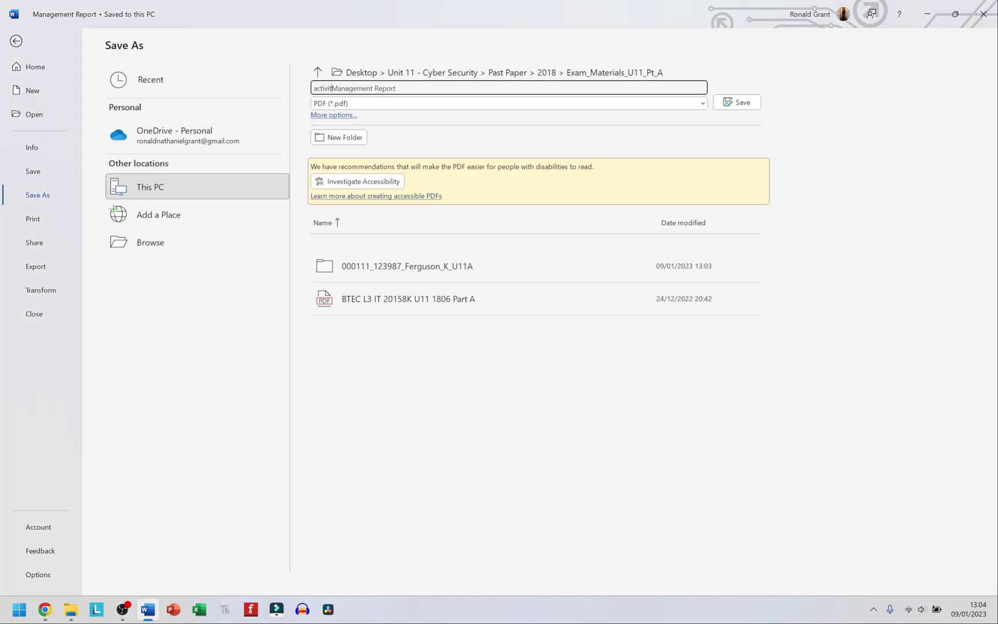
{"action": "type", "text": "y3_"}
{"action": "key", "text": "Delete"}
{"action": "type", "text": "m"}
{"action": "key", "text": "alt+Tab"}
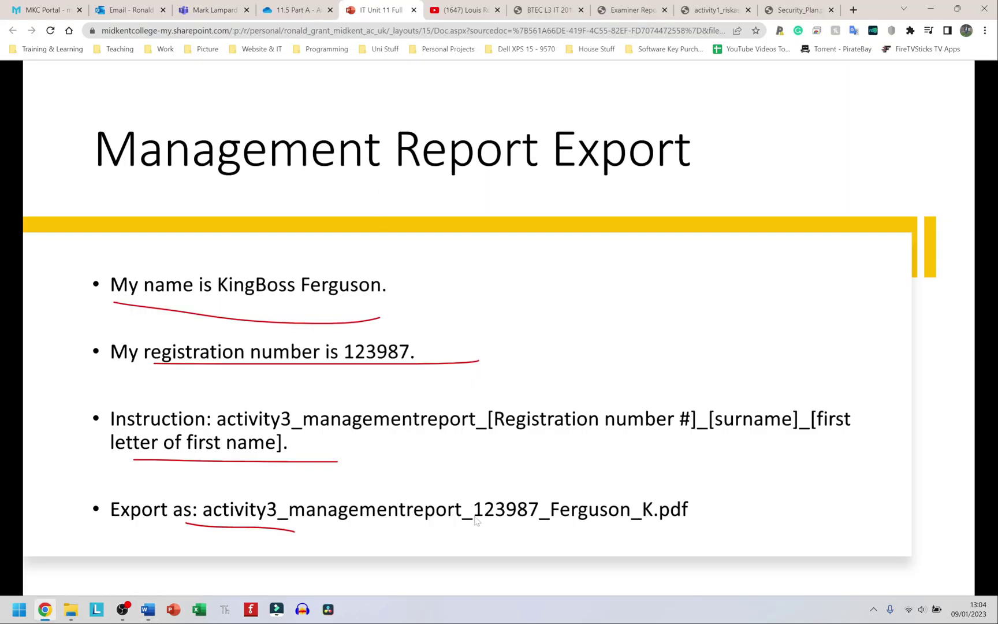
{"action": "key", "text": "alt+Tab"}
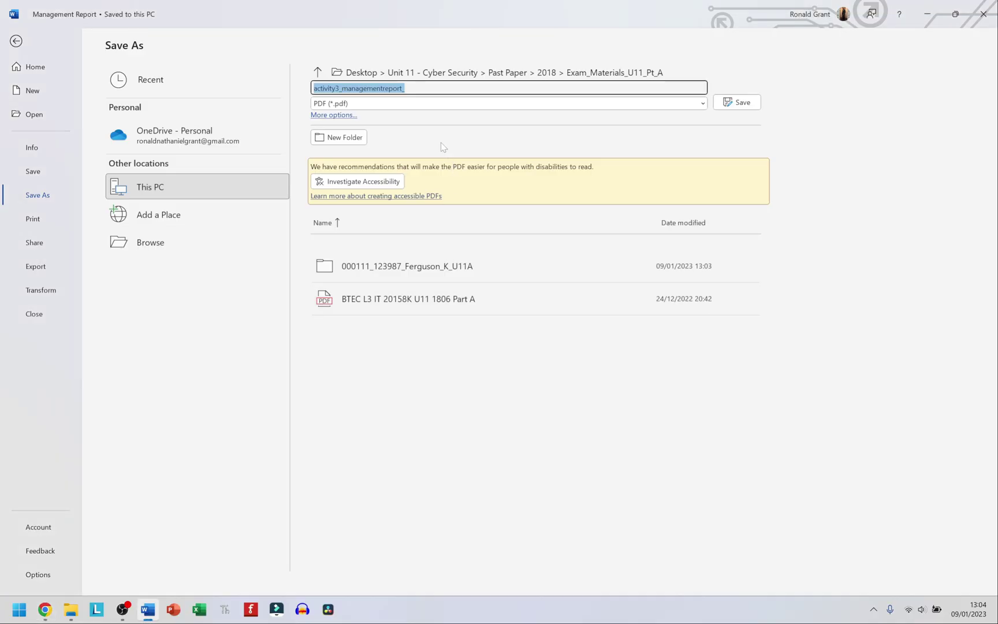
{"action": "left_click", "coordinate": [420, 88]}
{"action": "type", "text": "1"}
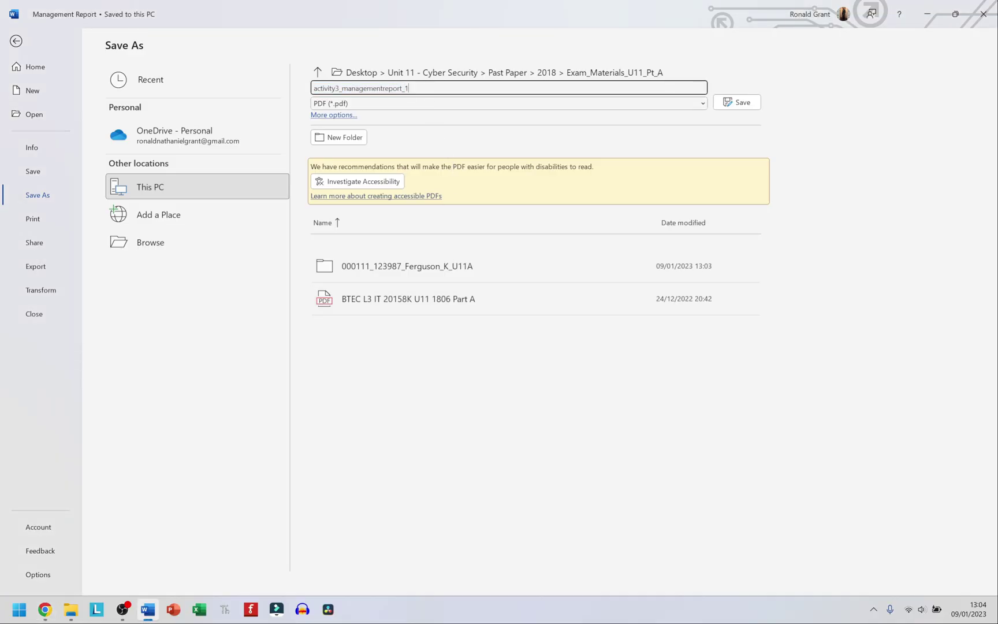
{"action": "type", "text": "23987_"}
{"action": "key", "text": "alt+Tab"}
{"action": "key", "text": "alt+Tab"}
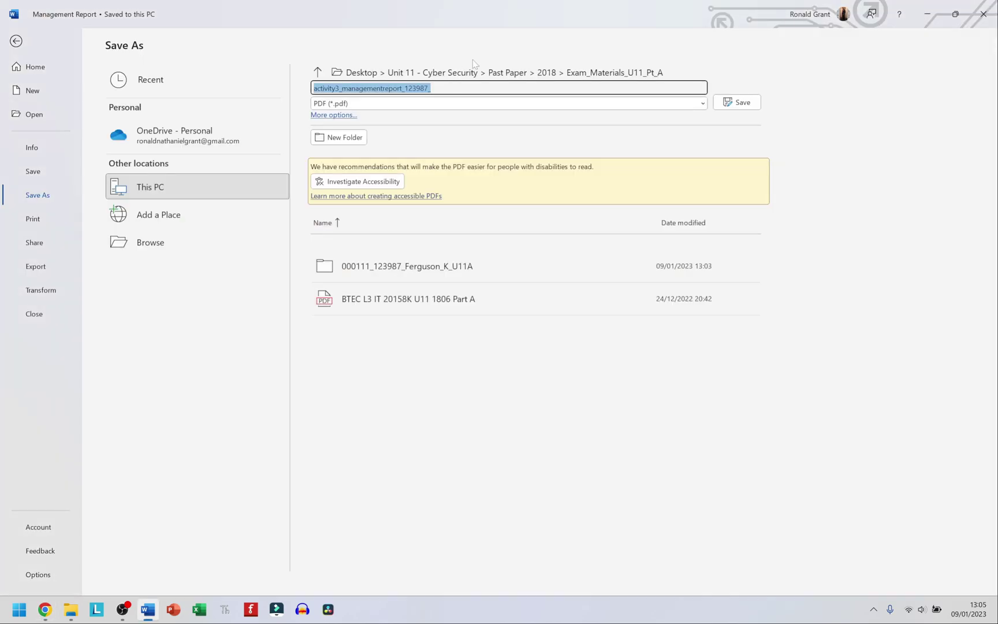
{"action": "key", "text": "End"}
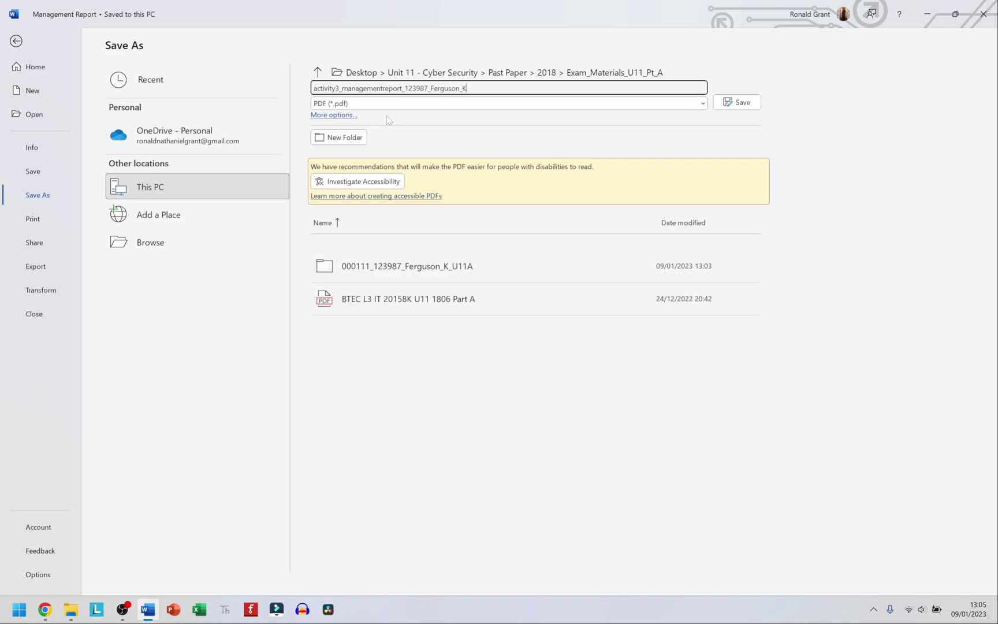
{"action": "left_click", "coordinate": [740, 103]}
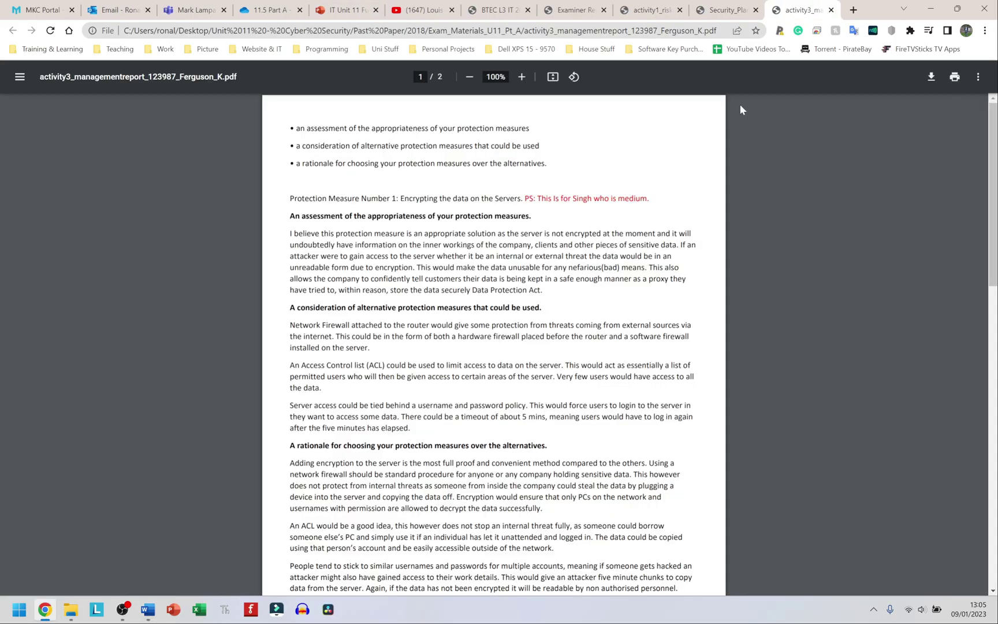
Review the exported management report PDF in Chrome, minimise the browser, and close Word.
{"action": "scroll", "coordinate": [494, 341], "scroll_direction": "down", "scroll_amount": 5}
{"action": "scroll", "coordinate": [494, 341], "scroll_direction": "up", "scroll_amount": 4}
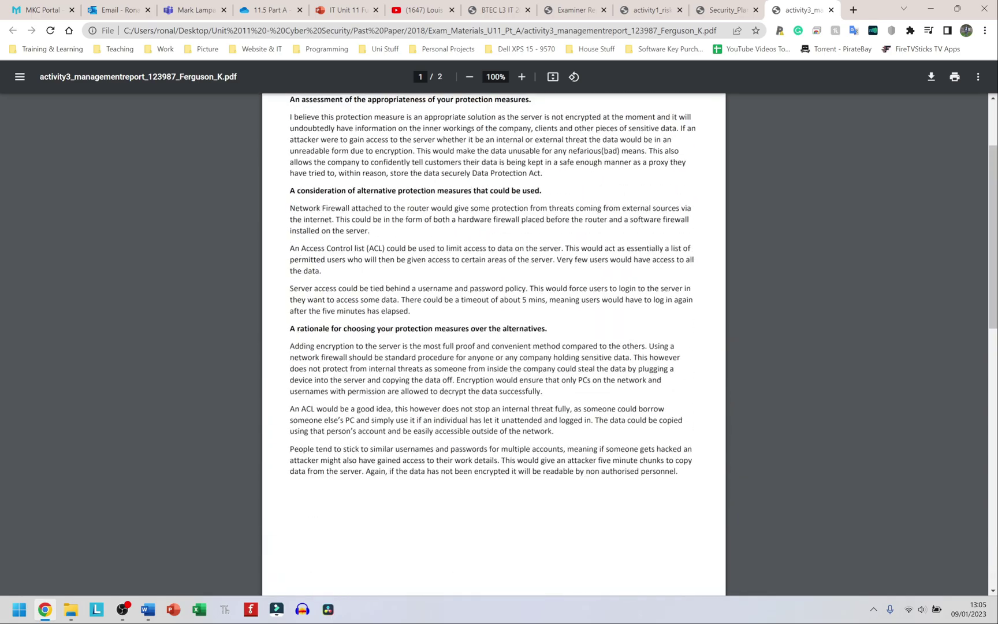
{"action": "left_click", "coordinate": [934, 11]}
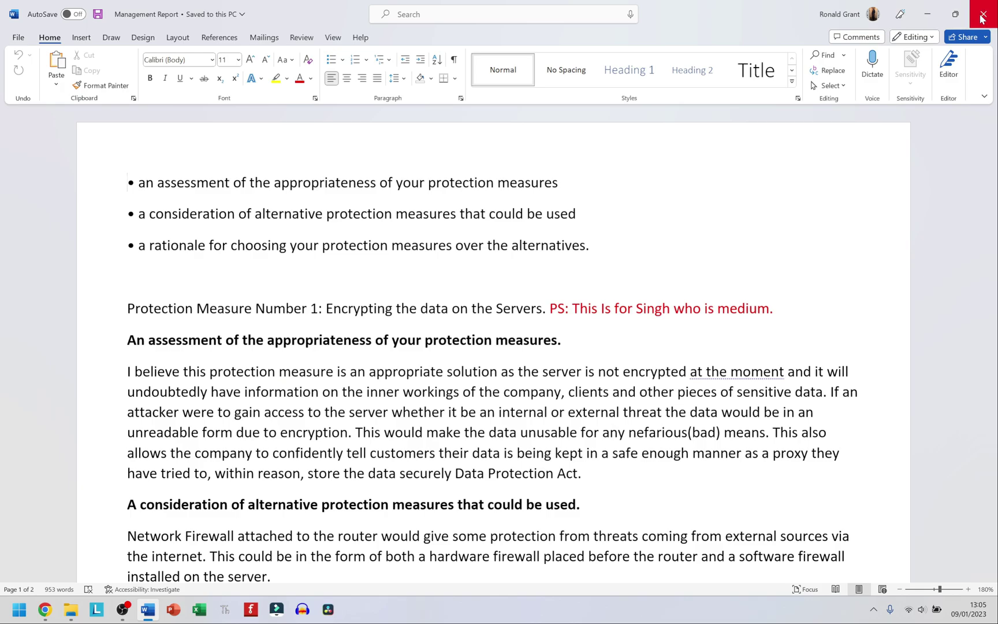
{"action": "left_click", "coordinate": [981, 16]}
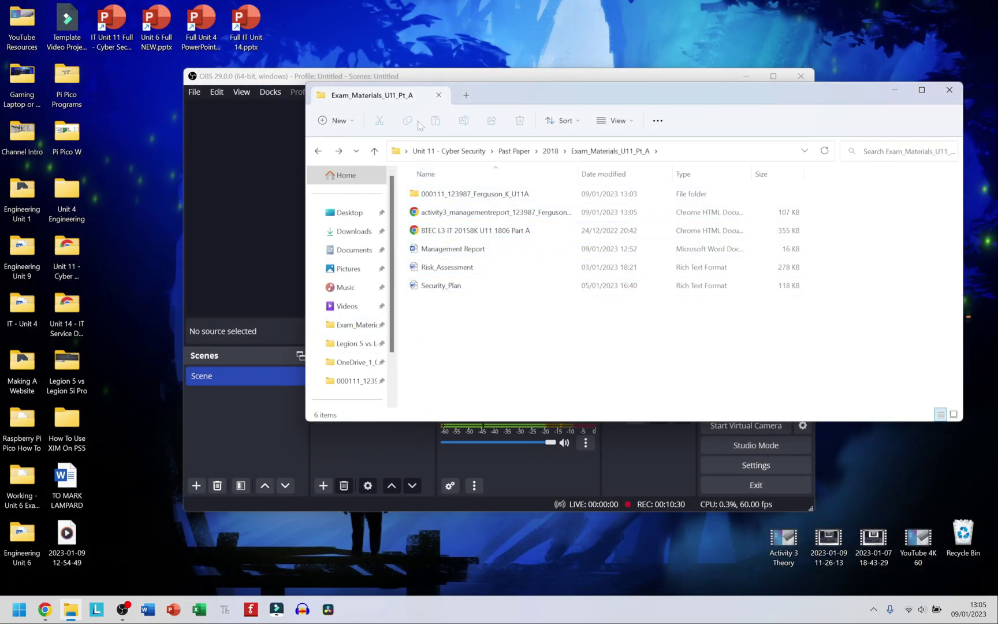
{"action": "double_click", "coordinate": [482, 194]}
{"action": "left_click_drag", "start_coordinate": [504, 257], "coordinate": [426, 184]}
{"action": "left_click", "coordinate": [318, 151]}
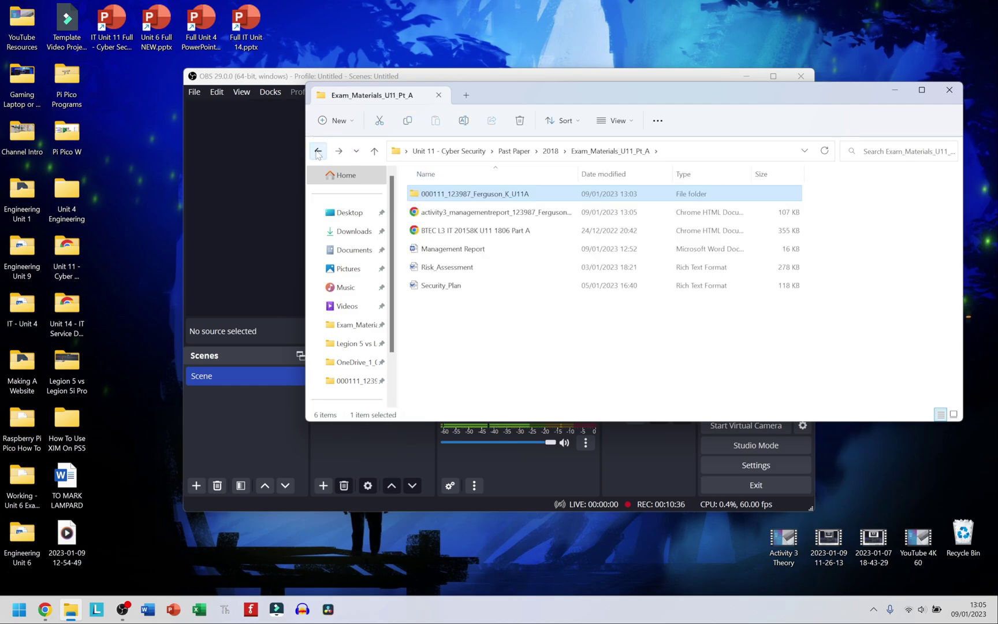
{"action": "left_click", "coordinate": [480, 214]}
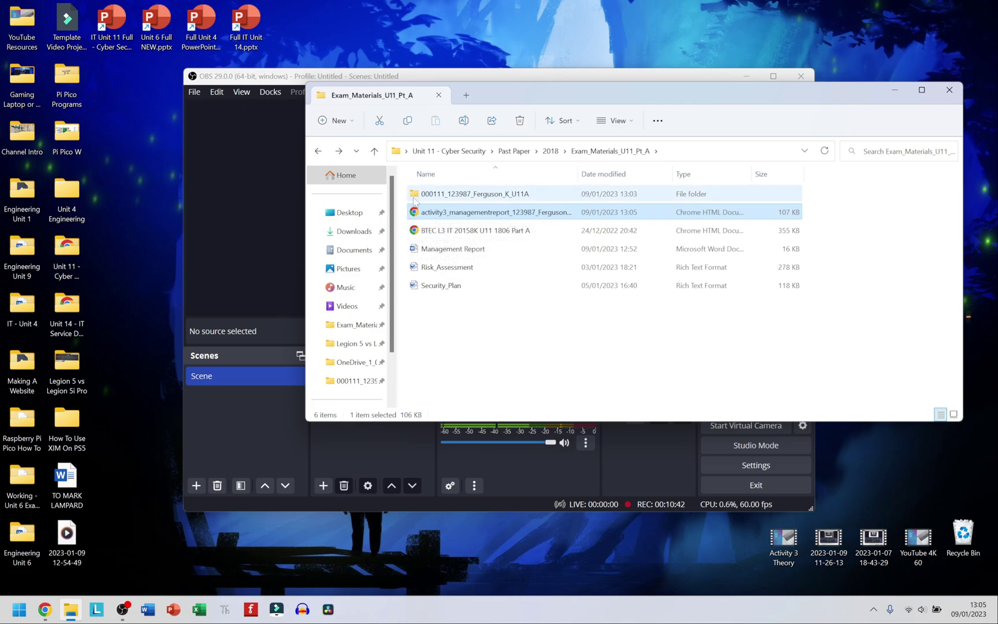
{"action": "mouse_move", "coordinate": [417, 214]}
{"action": "left_mouse_down"}
{"action": "mouse_move", "coordinate": [418, 204]}
{"action": "mouse_move", "coordinate": [510, 328]}
{"action": "mouse_move", "coordinate": [464, 227]}
{"action": "mouse_move", "coordinate": [420, 196]}
{"action": "left_mouse_up"}
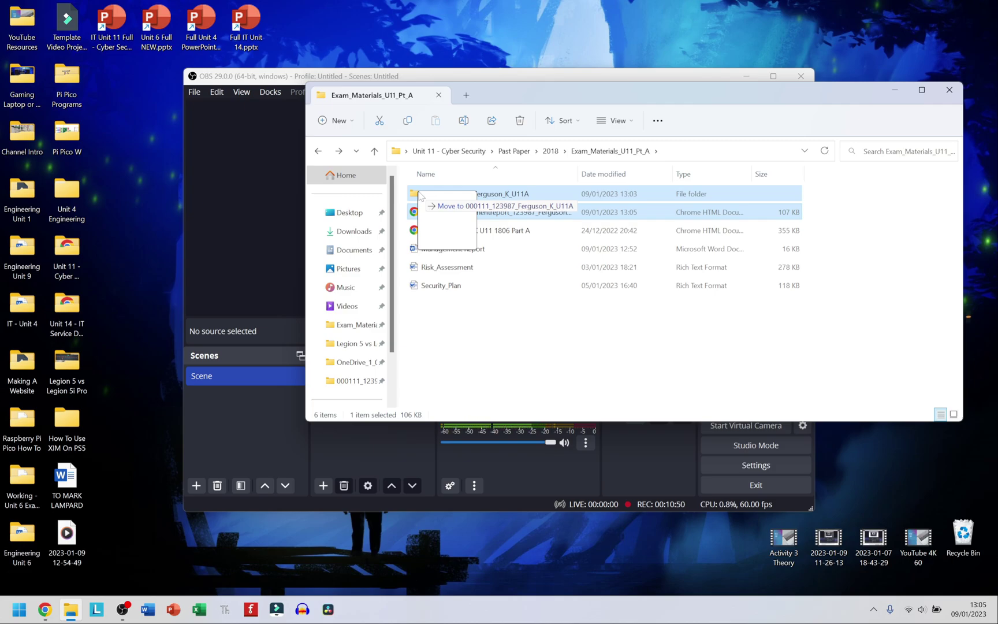
{"action": "left_click_drag", "start_coordinate": [420, 197], "coordinate": [421, 196]}
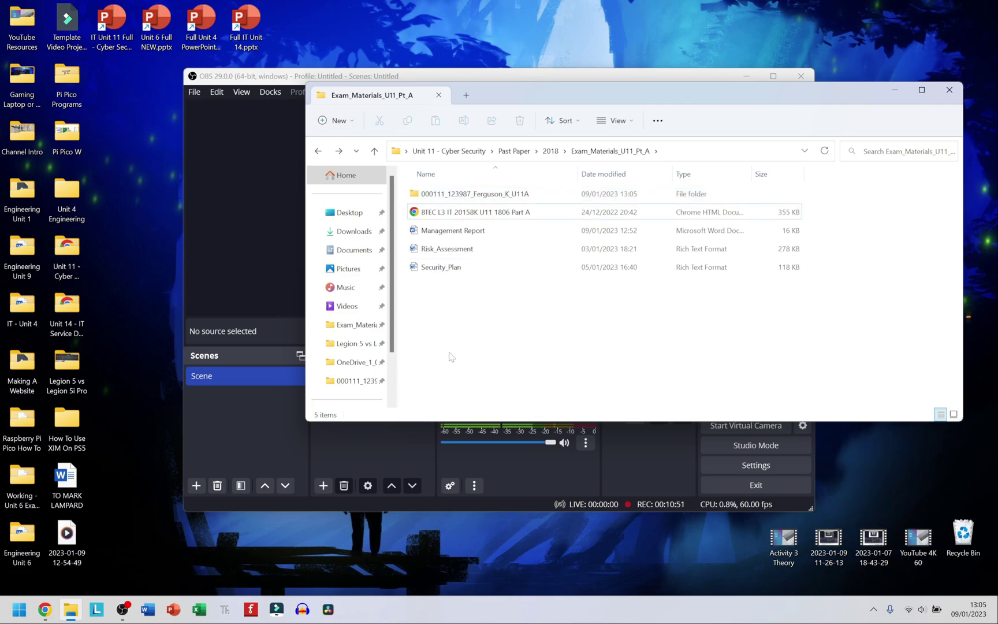
{"action": "double_click", "coordinate": [428, 196]}
{"action": "left_click_drag", "start_coordinate": [586, 308], "coordinate": [480, 190]}
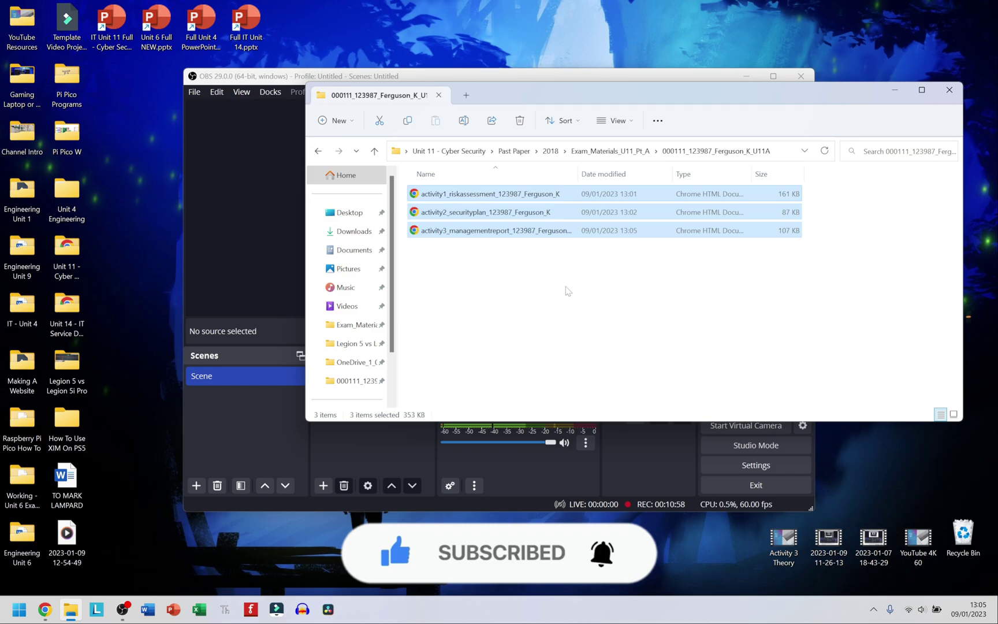
{"action": "left_click", "coordinate": [564, 289]}
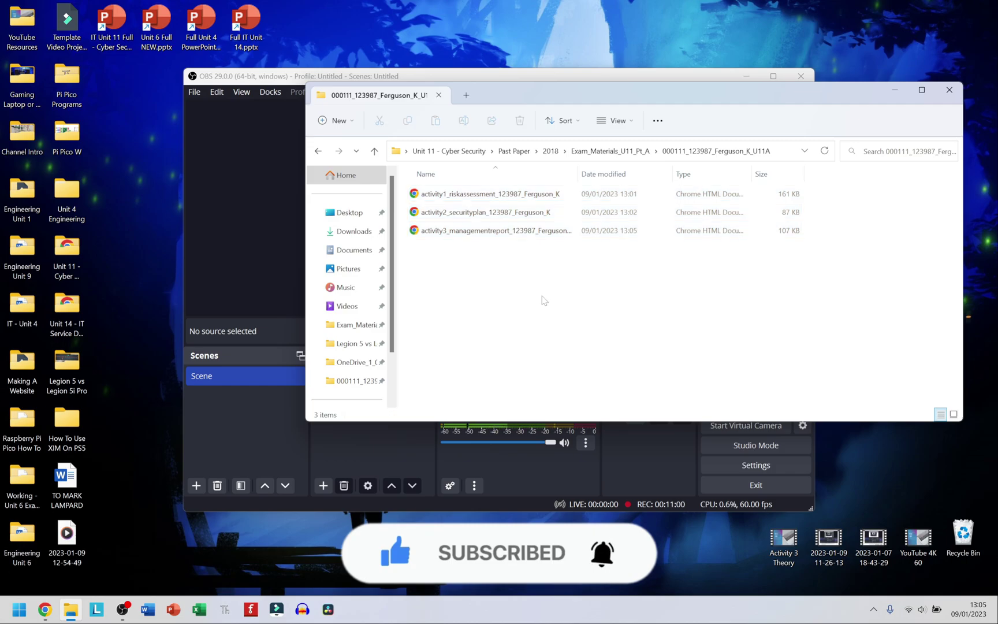